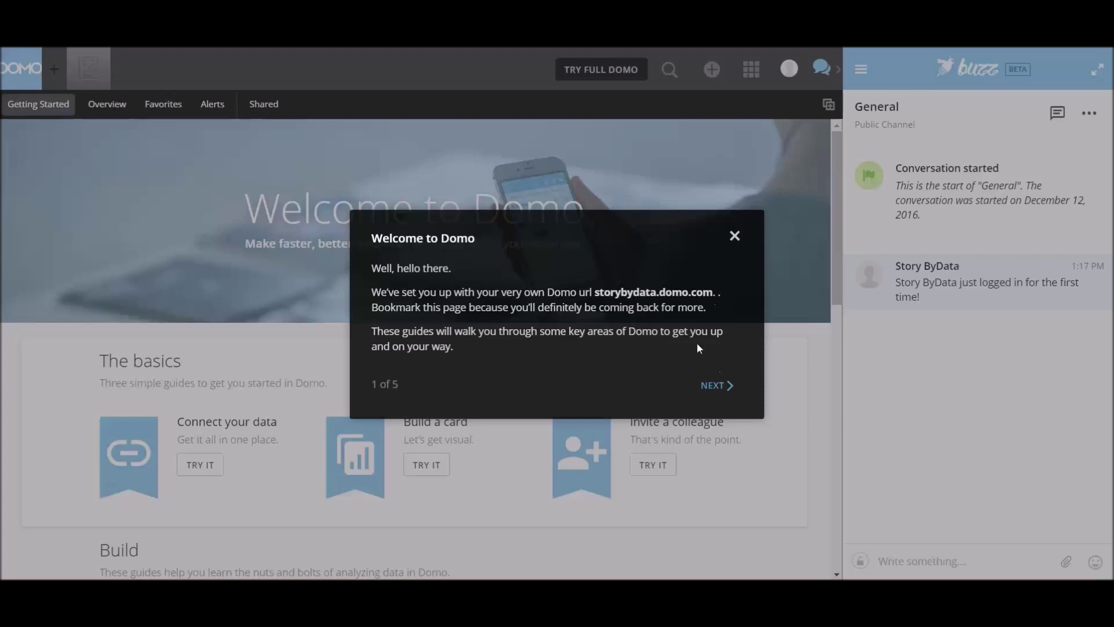
Step: Step through all five Welcome to Domo tour tips and close the tour
{"action": "left_click", "coordinate": [717, 385]}
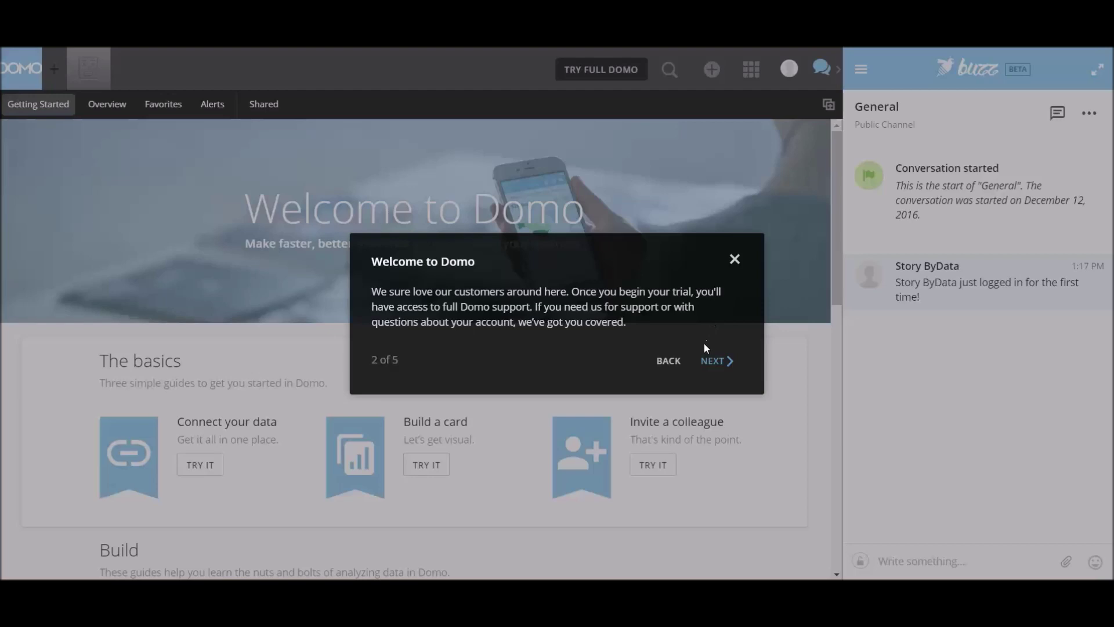
{"action": "left_click", "coordinate": [713, 360]}
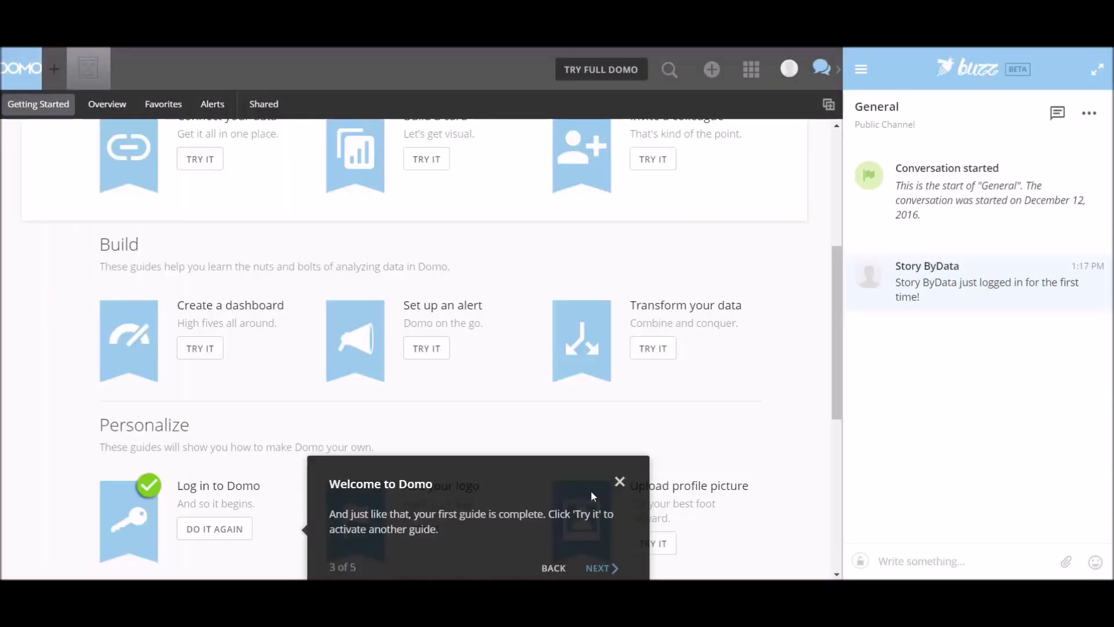
{"action": "left_click", "coordinate": [604, 571]}
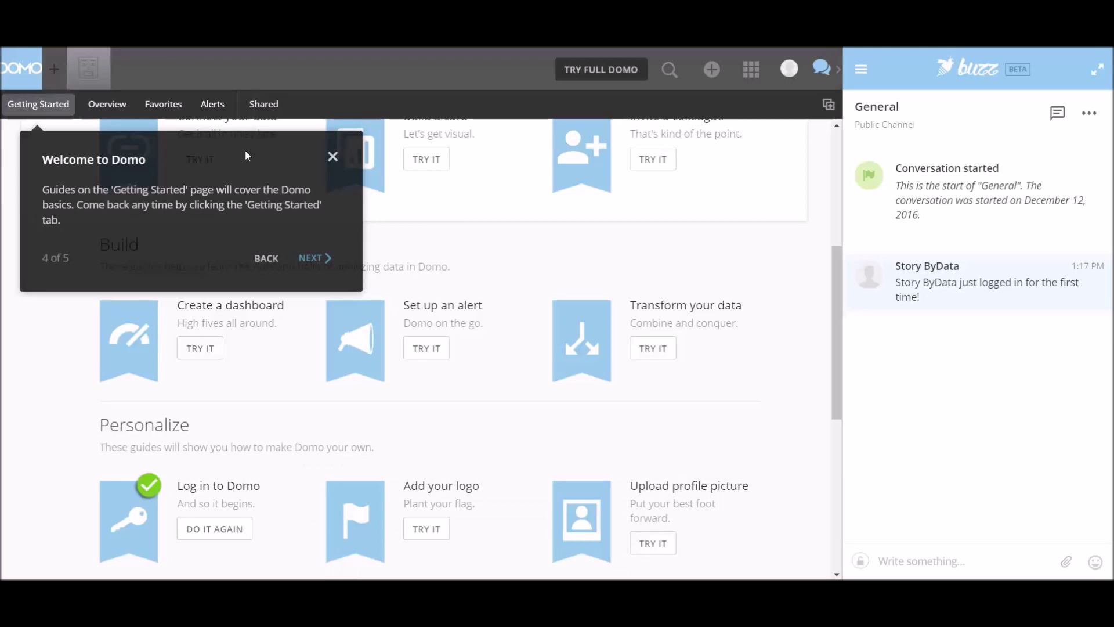
{"action": "left_click", "coordinate": [316, 259]}
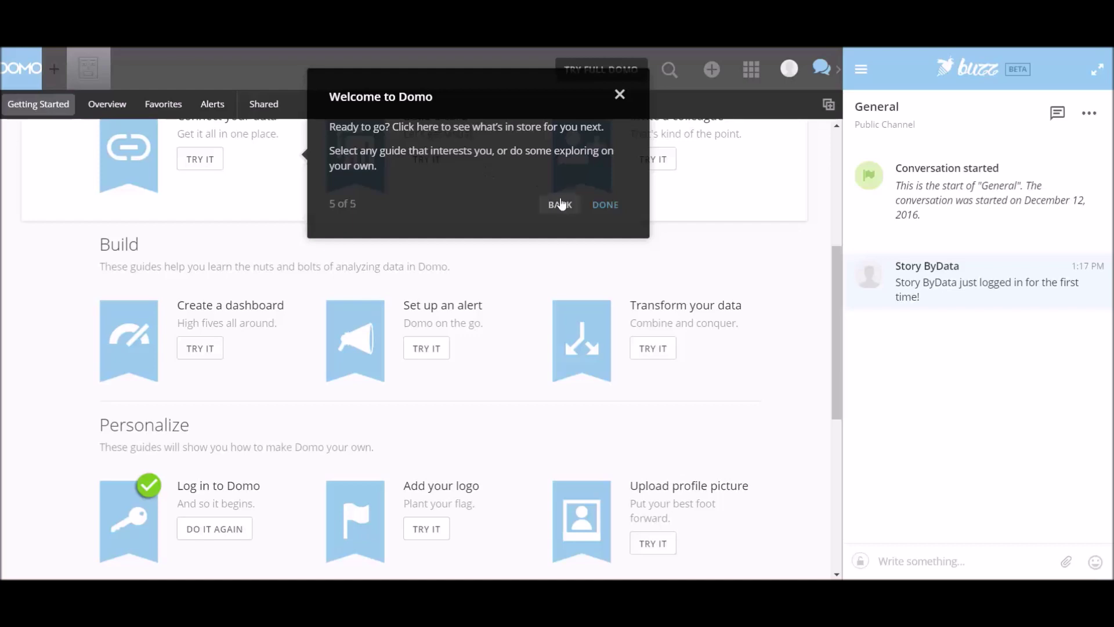
{"action": "left_click", "coordinate": [604, 205]}
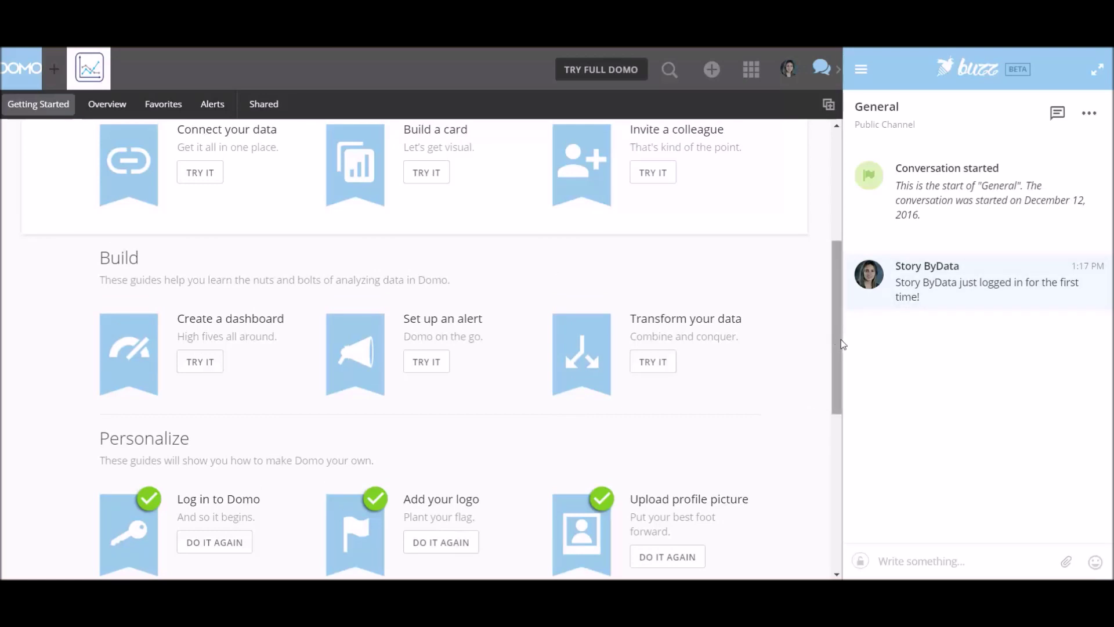
Step: Scroll to the Build section and start the Create a dashboard guide
{"action": "left_click_drag", "start_coordinate": [838, 335], "coordinate": [844, 386]}
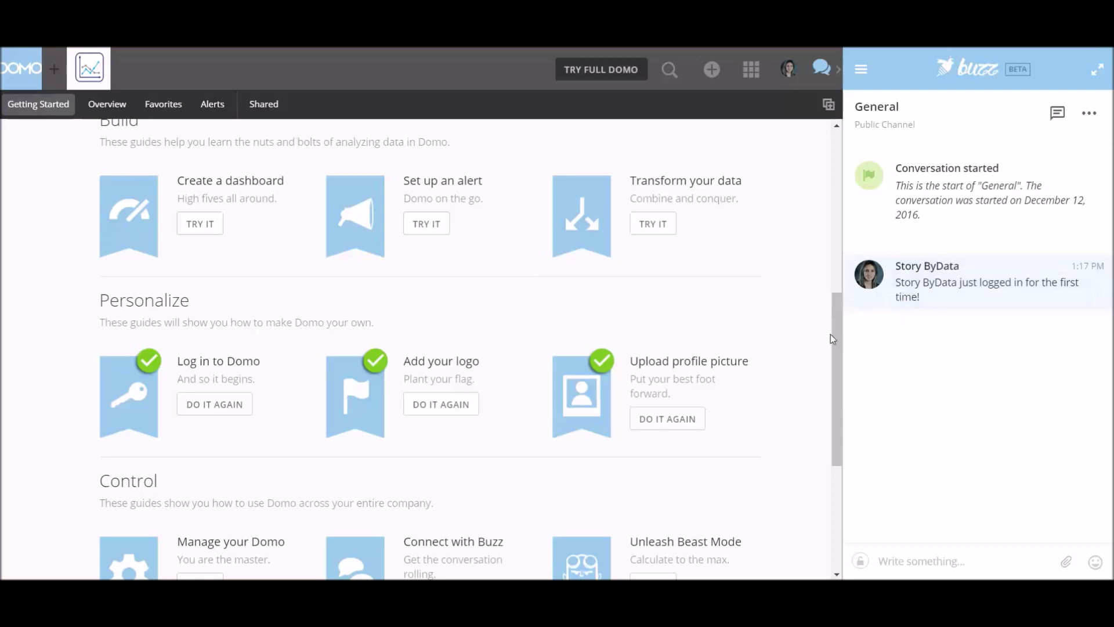
{"action": "left_click_drag", "start_coordinate": [836, 347], "coordinate": [831, 292]}
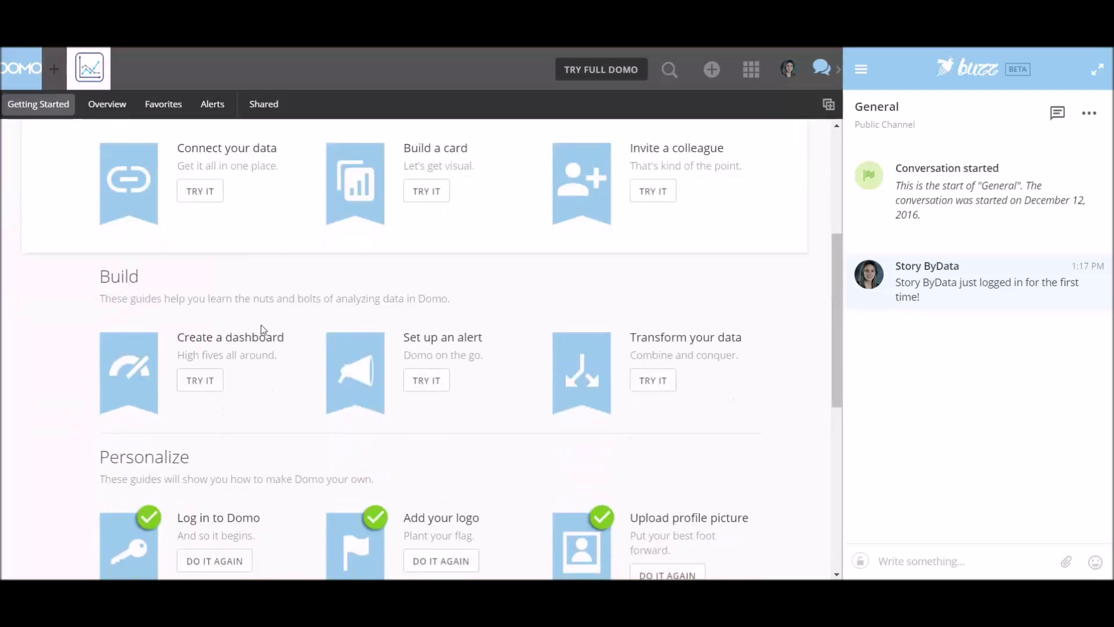
{"action": "left_click", "coordinate": [197, 387]}
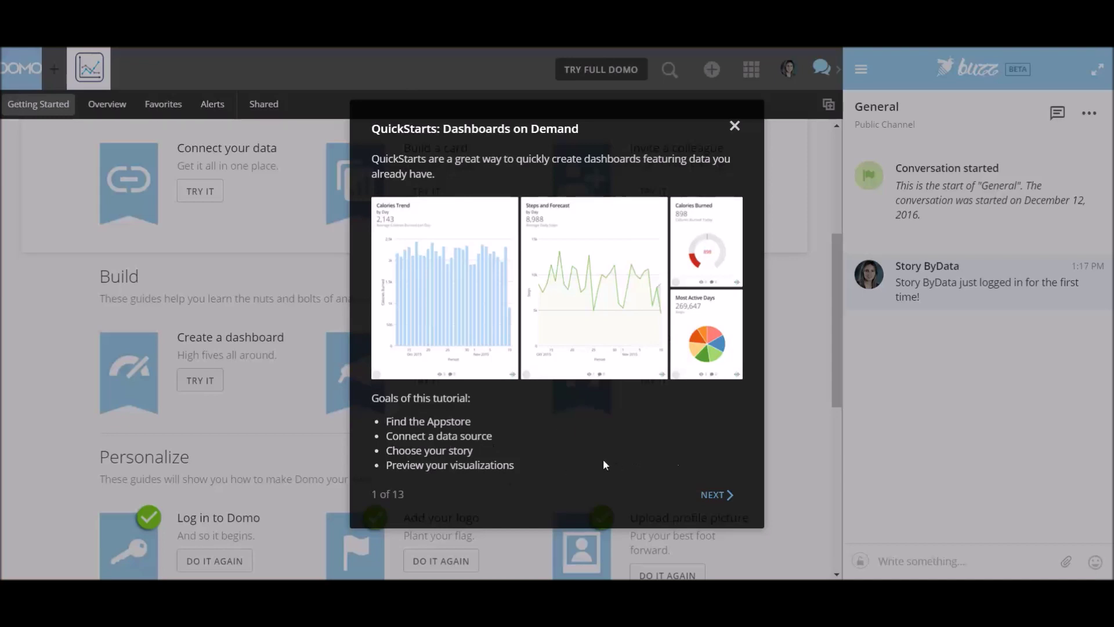
Step: Advance the QuickStarts tutorial, open the Appstore and scroll its QuickStarts list
{"action": "left_click", "coordinate": [715, 495]}
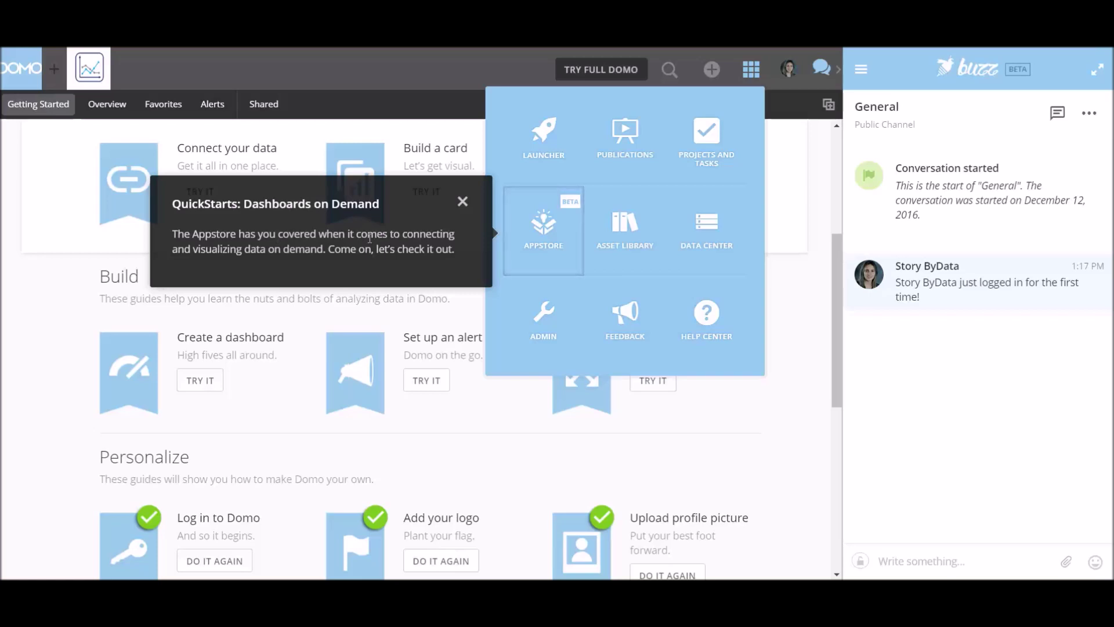
{"action": "left_click", "coordinate": [556, 245]}
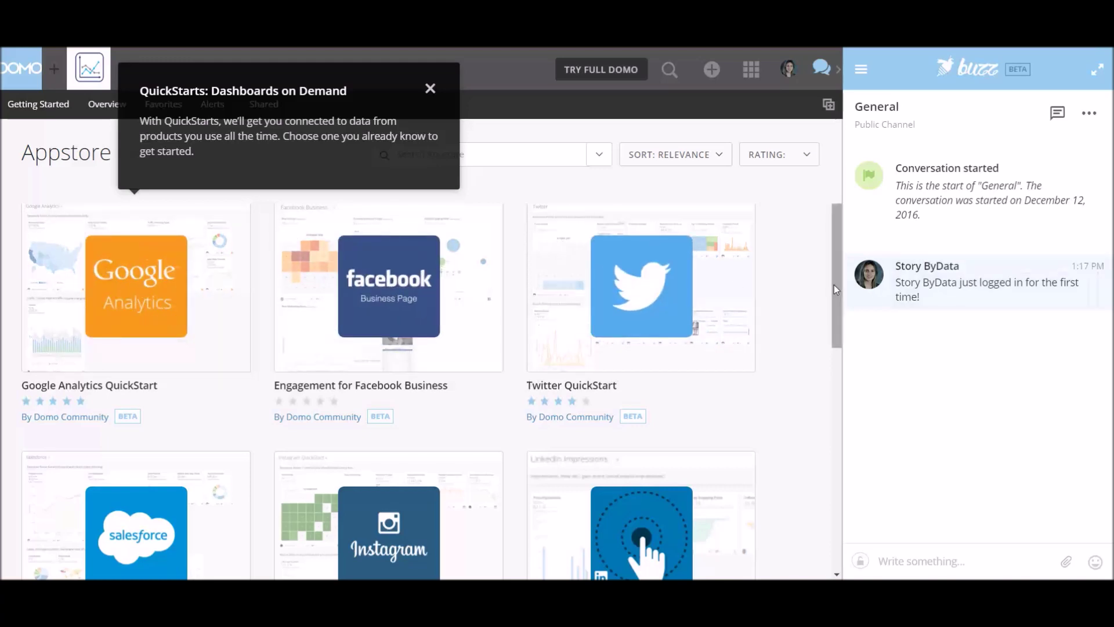
{"action": "scroll", "coordinate": [840, 340], "scroll_direction": "down", "scroll_amount": 2}
Step: Install the Twitter QuickStart with sample data, named 'Twitter QuickStart Demo'
{"action": "scroll", "coordinate": [840, 342], "scroll_direction": "down", "scroll_amount": 6}
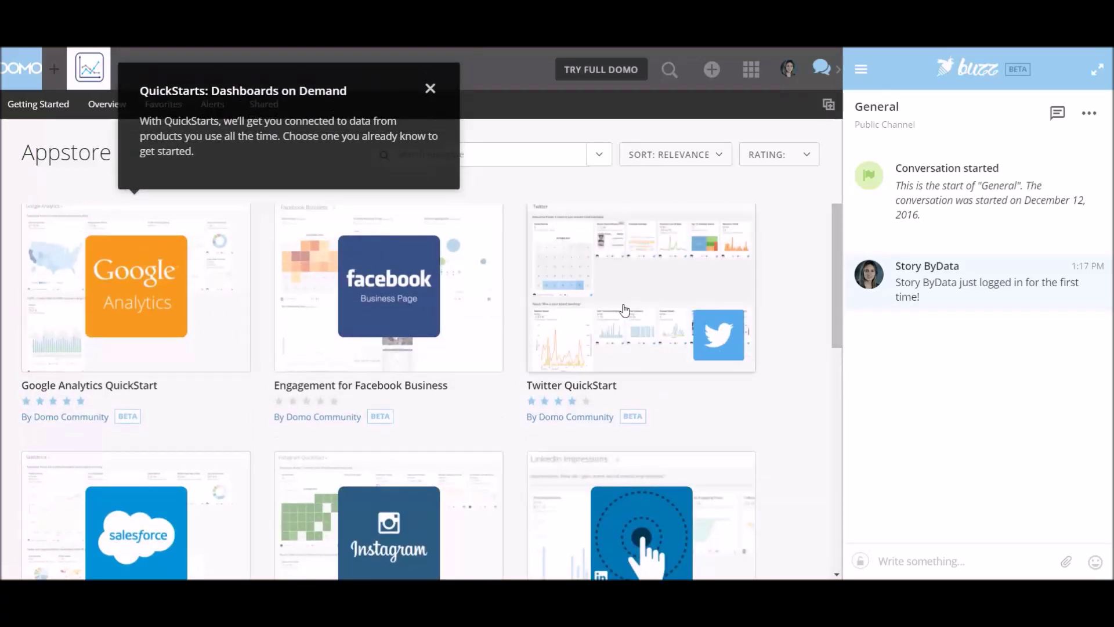
{"action": "left_click", "coordinate": [624, 311]}
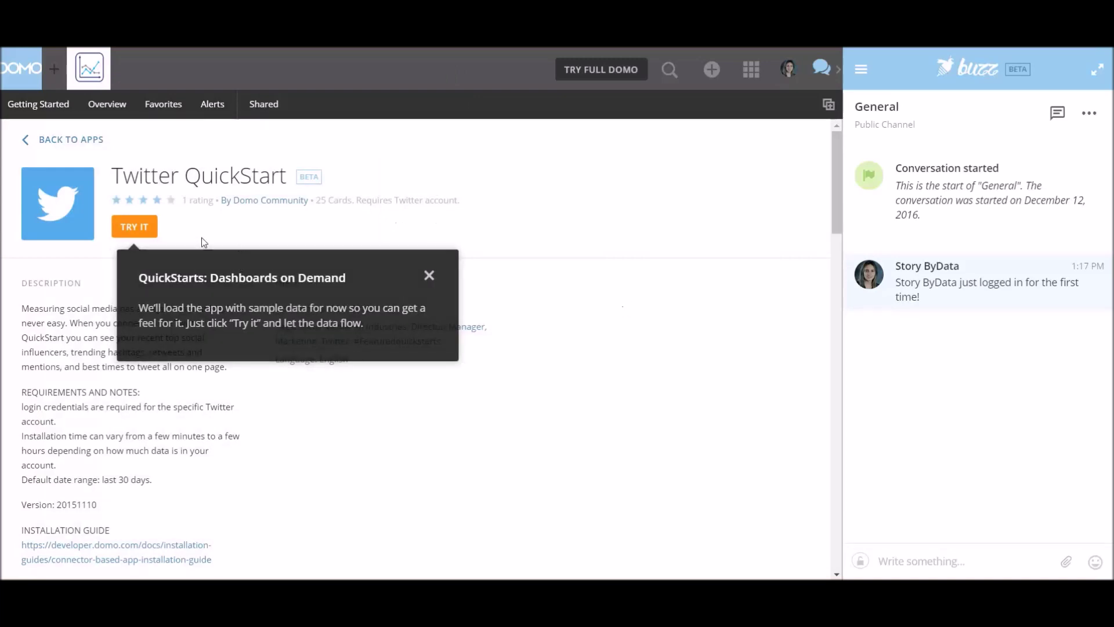
{"action": "left_click", "coordinate": [133, 228]}
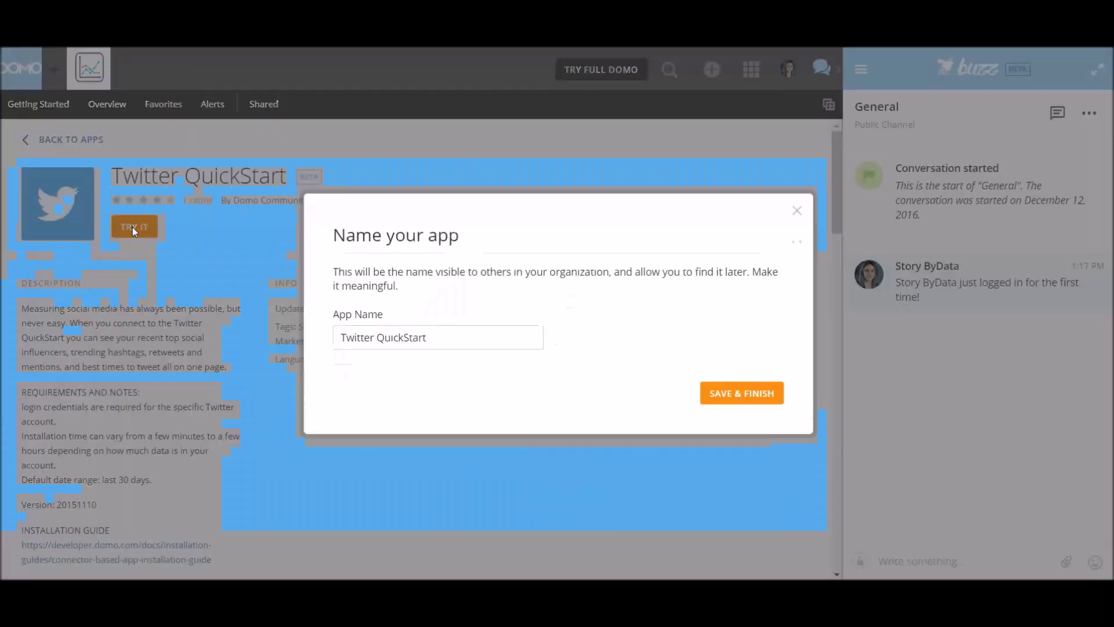
{"action": "left_click", "coordinate": [434, 338]}
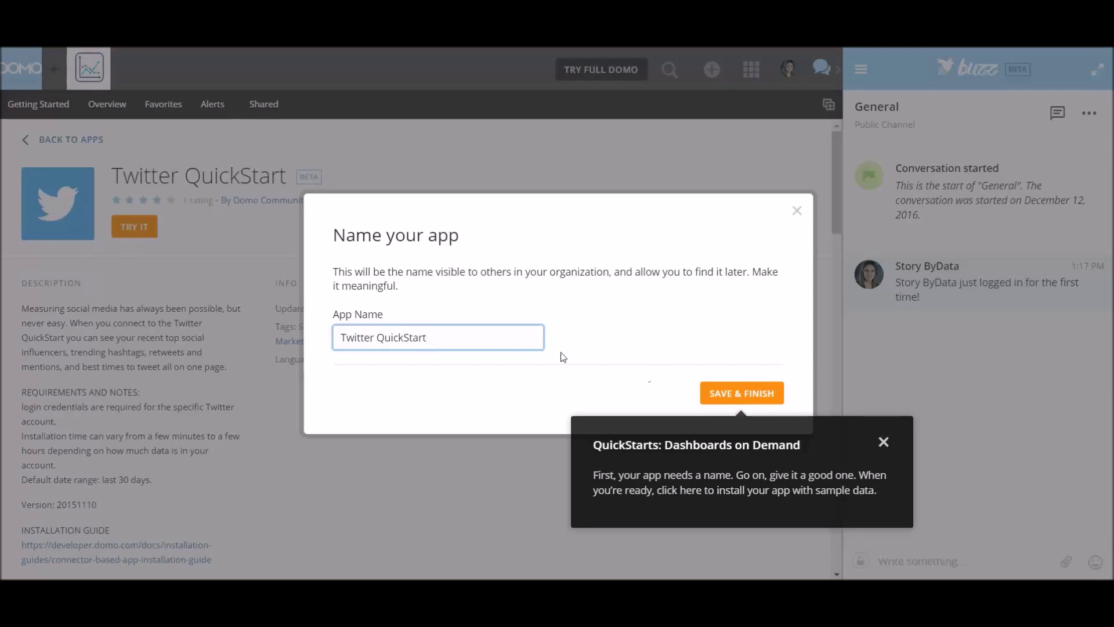
{"action": "type", "text": "Demo"}
{"action": "left_click", "coordinate": [753, 393]}
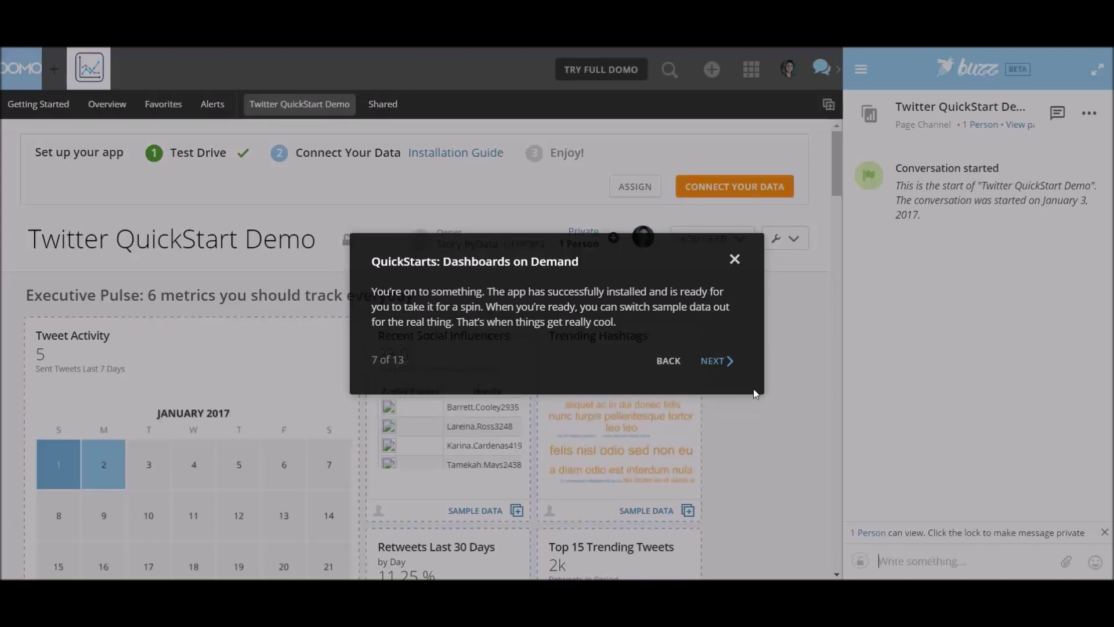
Step: Authorize a Twitter account and power up the Twitter QuickStart Demo with it
{"action": "left_click", "coordinate": [717, 362]}
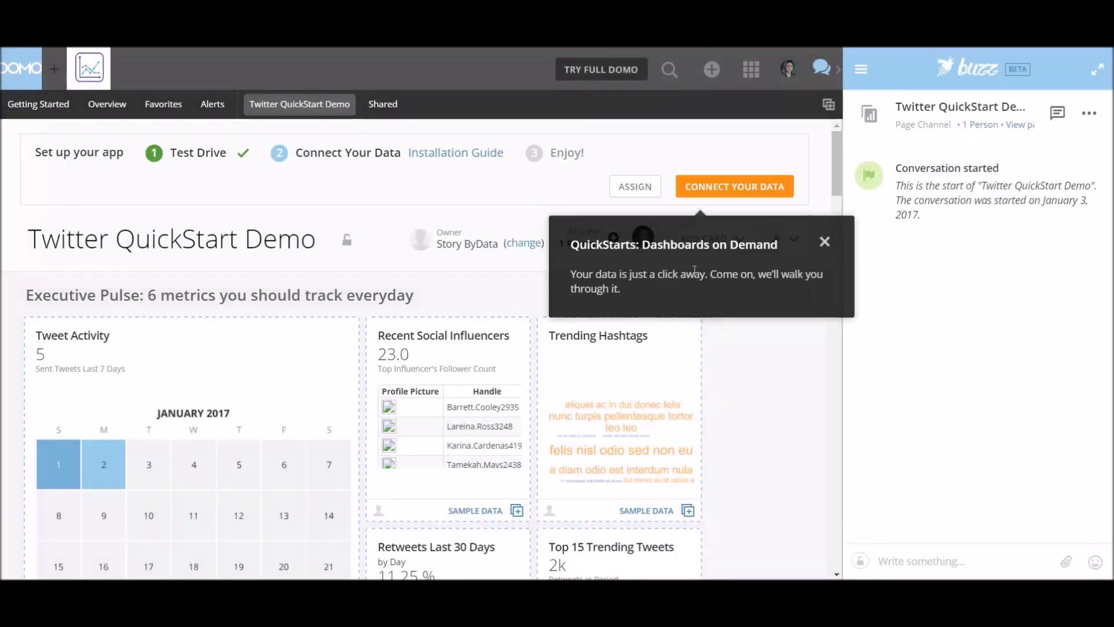
{"action": "left_click", "coordinate": [709, 182]}
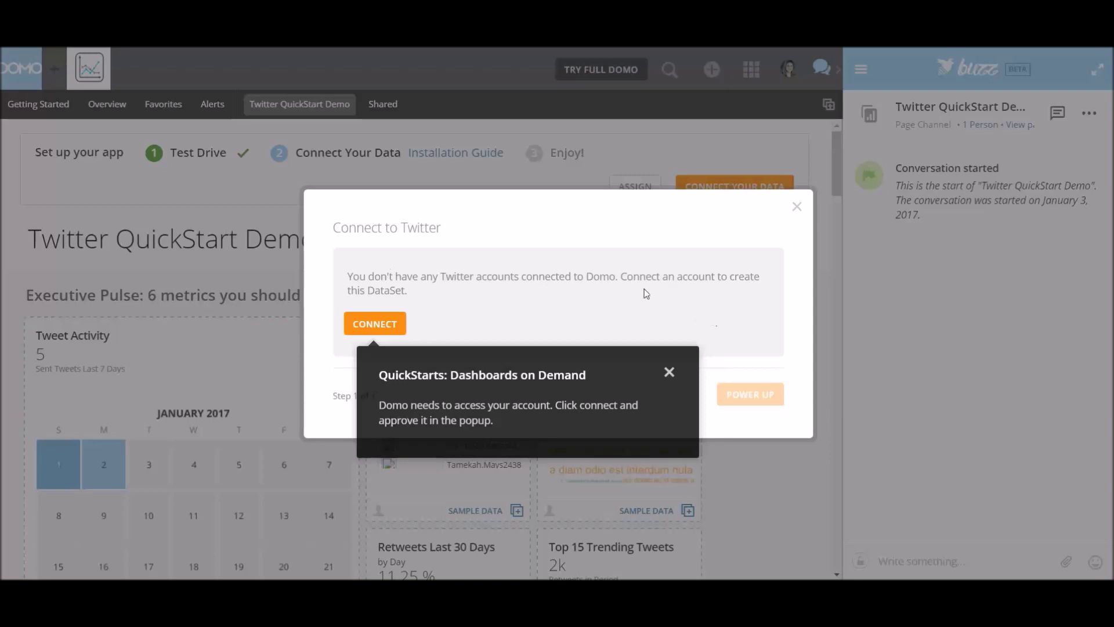
{"action": "left_click", "coordinate": [376, 325]}
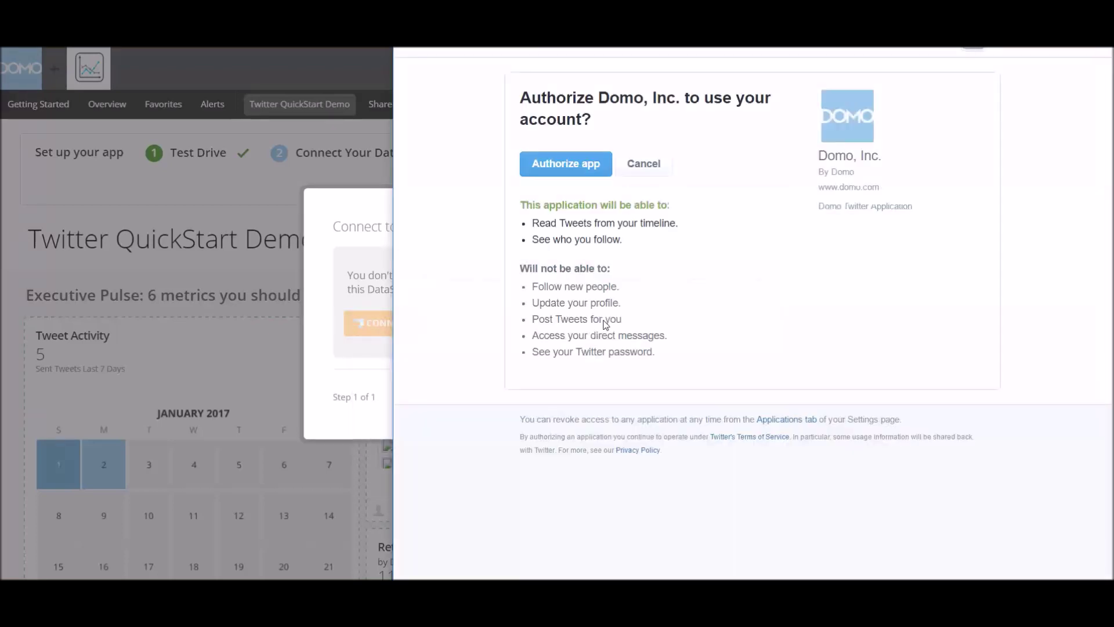
{"action": "left_click", "coordinate": [575, 164]}
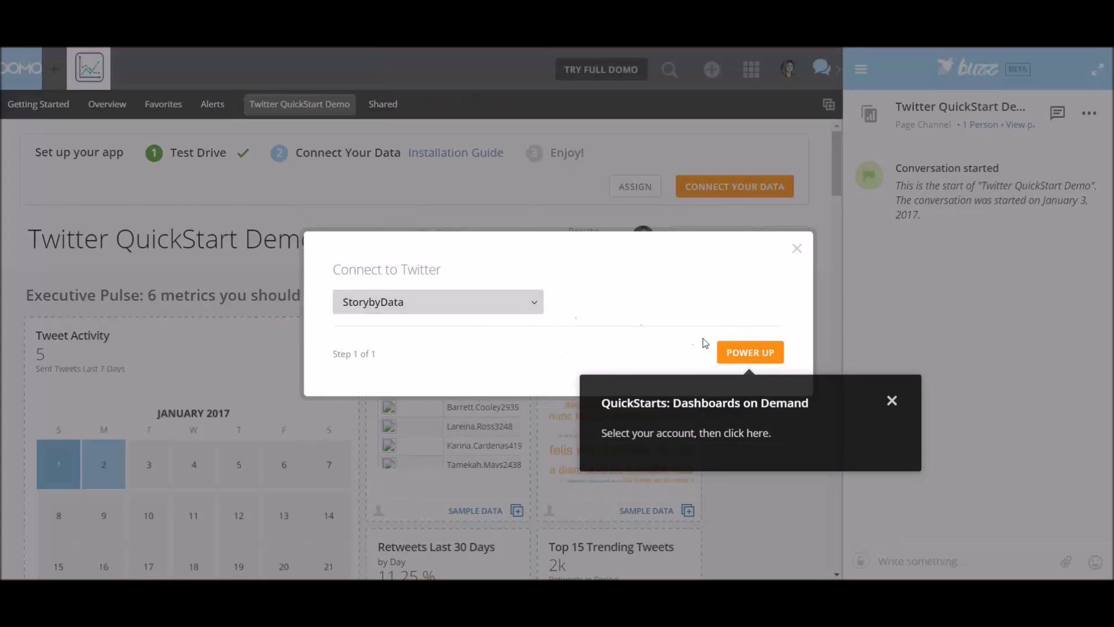
{"action": "left_click", "coordinate": [750, 354]}
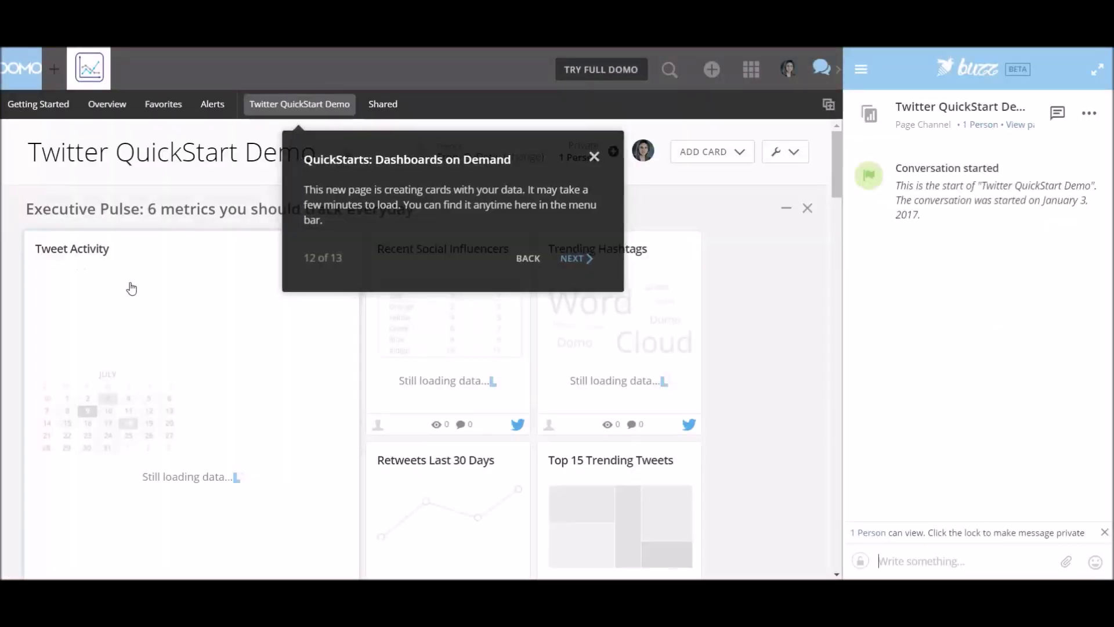
Step: Advance to the final tutorial step and dismiss the Success! dialog
{"action": "left_click", "coordinate": [573, 259]}
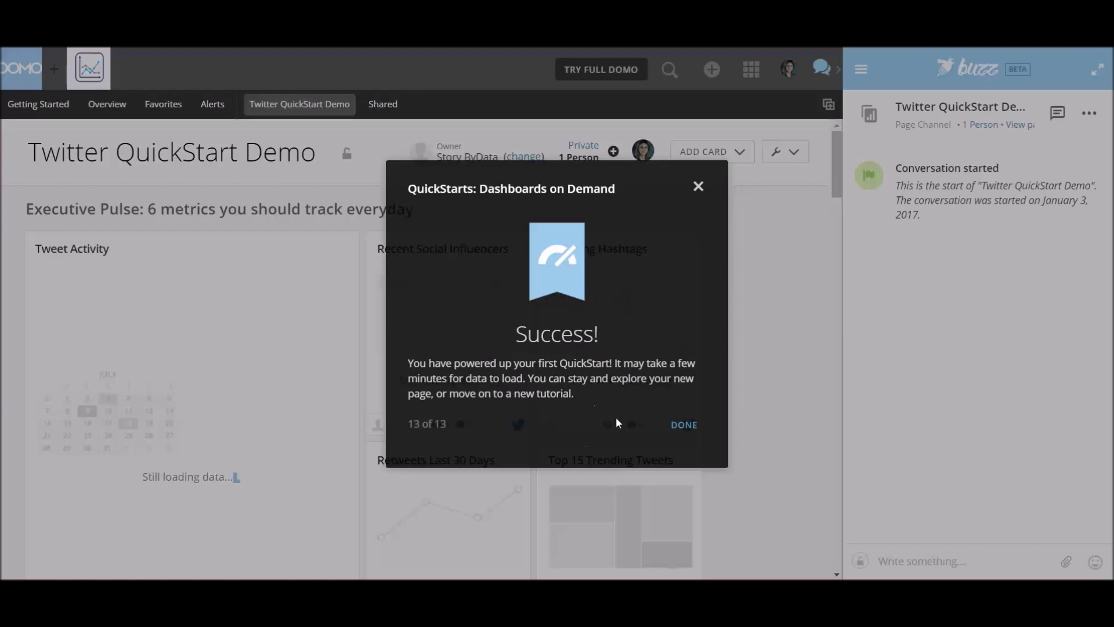
{"action": "left_click", "coordinate": [690, 424]}
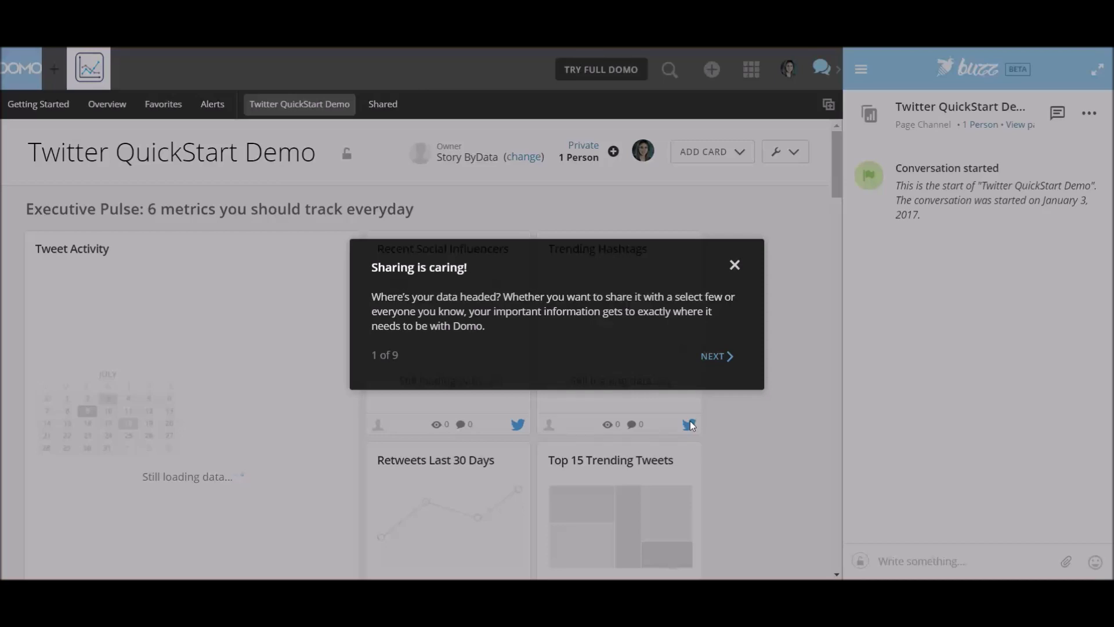
Step: Get past the Sharing is caring! dialog and close its follow-up tooltip
{"action": "left_click", "coordinate": [715, 356]}
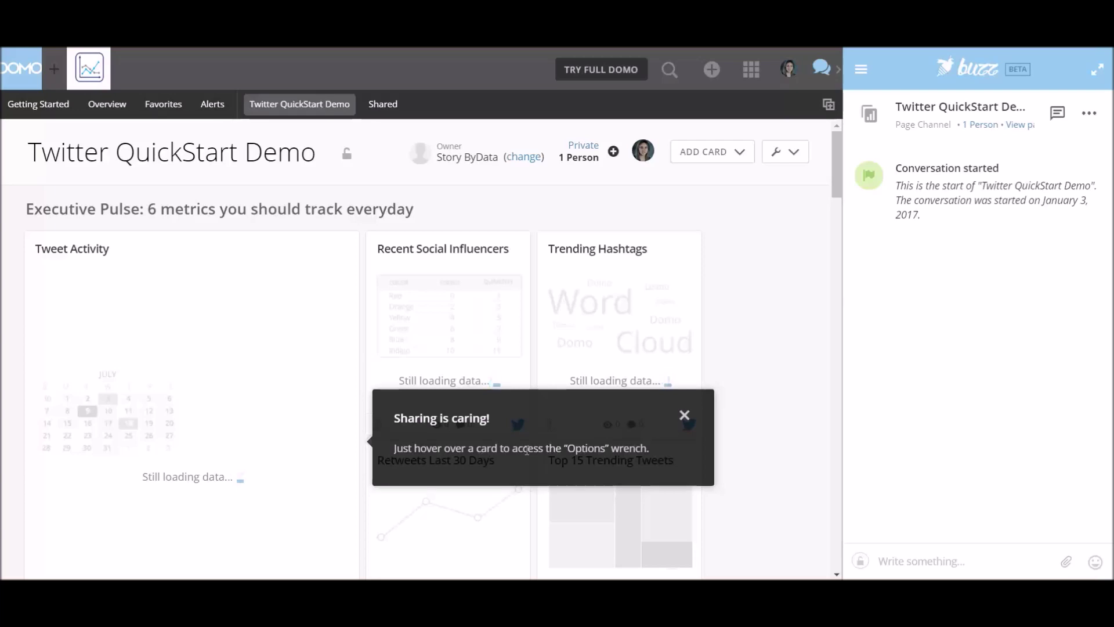
{"action": "left_click", "coordinate": [685, 415]}
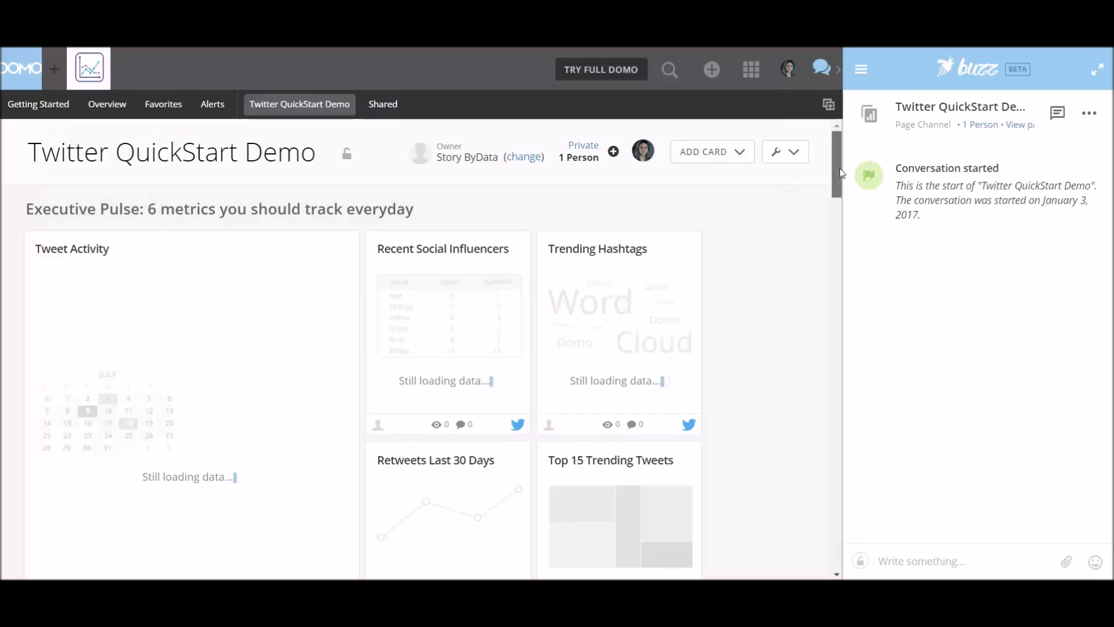
{"action": "scroll", "coordinate": [833, 169], "scroll_direction": "down", "scroll_amount": 5}
{"action": "scroll", "coordinate": [831, 179], "scroll_direction": "up", "scroll_amount": 3}
{"action": "scroll", "coordinate": [830, 179], "scroll_direction": "up", "scroll_amount": 2}
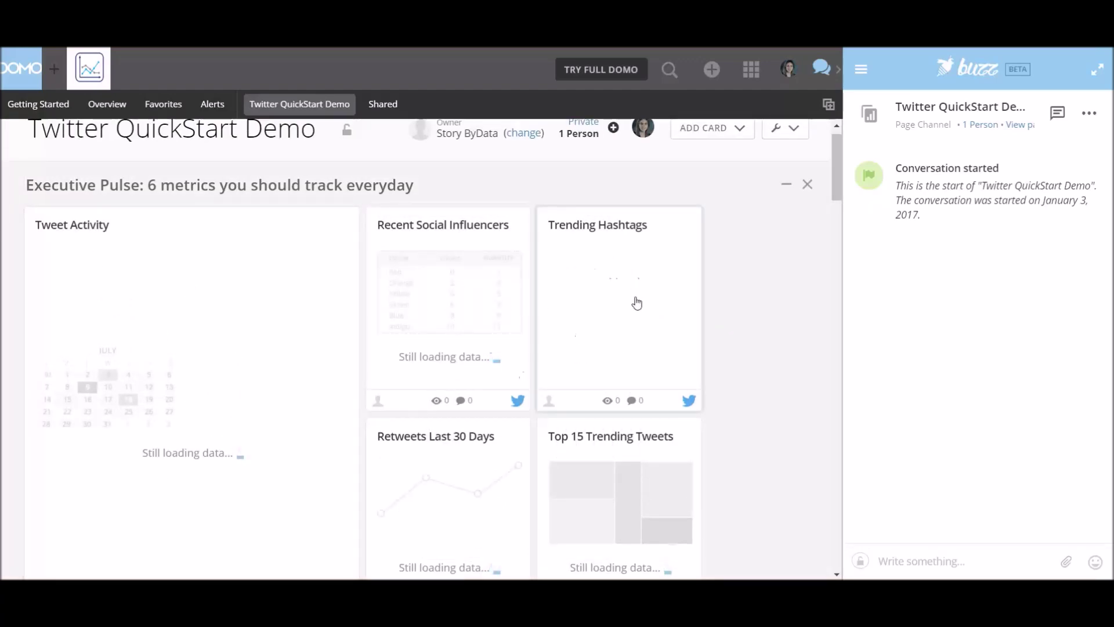
{"action": "scroll", "coordinate": [838, 180], "scroll_direction": "down", "scroll_amount": 2}
{"action": "scroll", "coordinate": [838, 210], "scroll_direction": "down", "scroll_amount": 2}
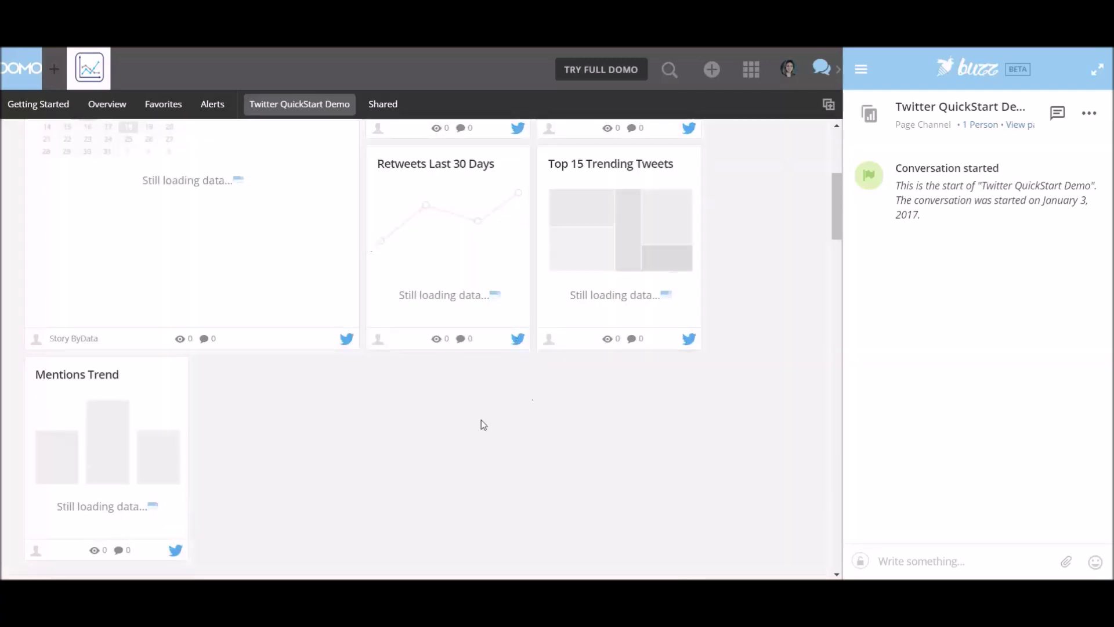
{"action": "scroll", "coordinate": [837, 218], "scroll_direction": "down", "scroll_amount": 3}
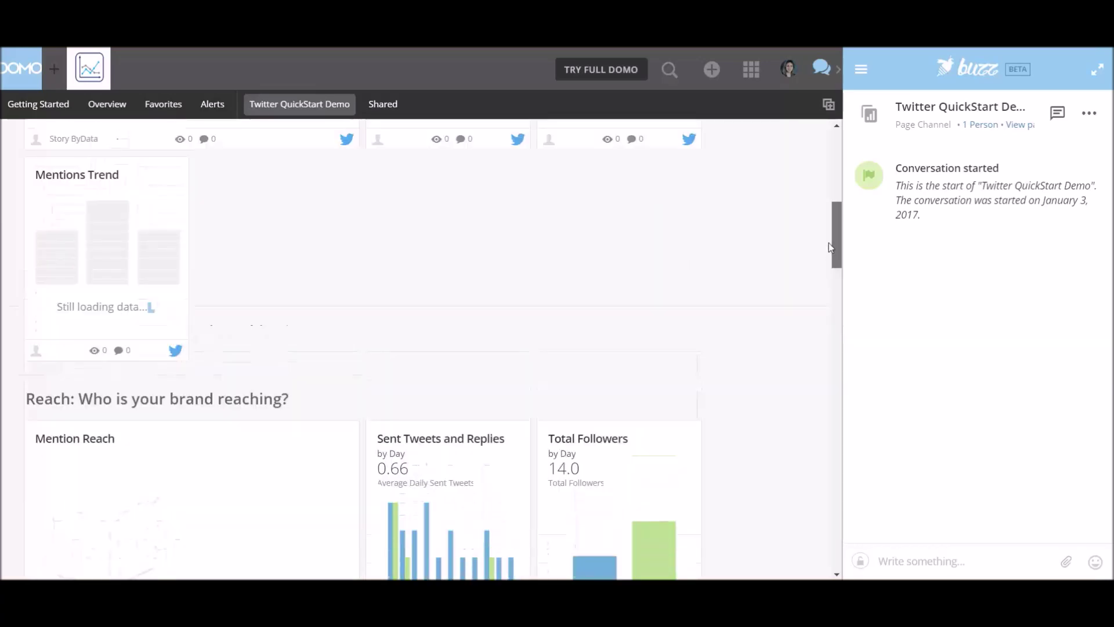
{"action": "scroll", "coordinate": [828, 242], "scroll_direction": "down", "scroll_amount": 2}
{"action": "scroll", "coordinate": [824, 260], "scroll_direction": "up", "scroll_amount": 5}
{"action": "scroll", "coordinate": [827, 220], "scroll_direction": "up", "scroll_amount": 5}
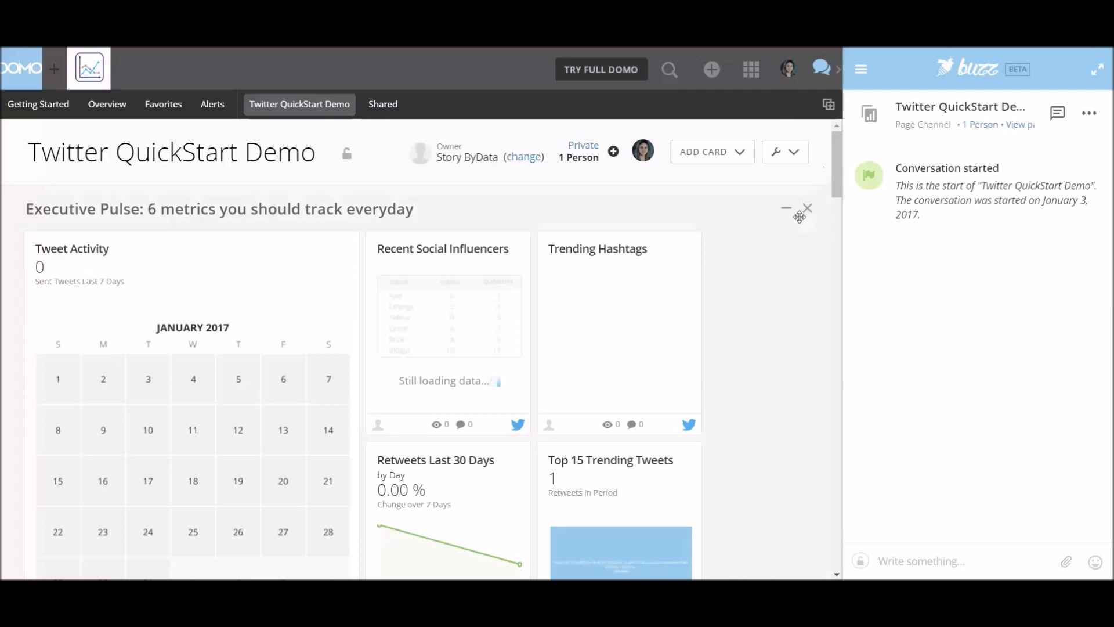
{"action": "left_click_drag", "start_coordinate": [836, 186], "coordinate": [836, 217]}
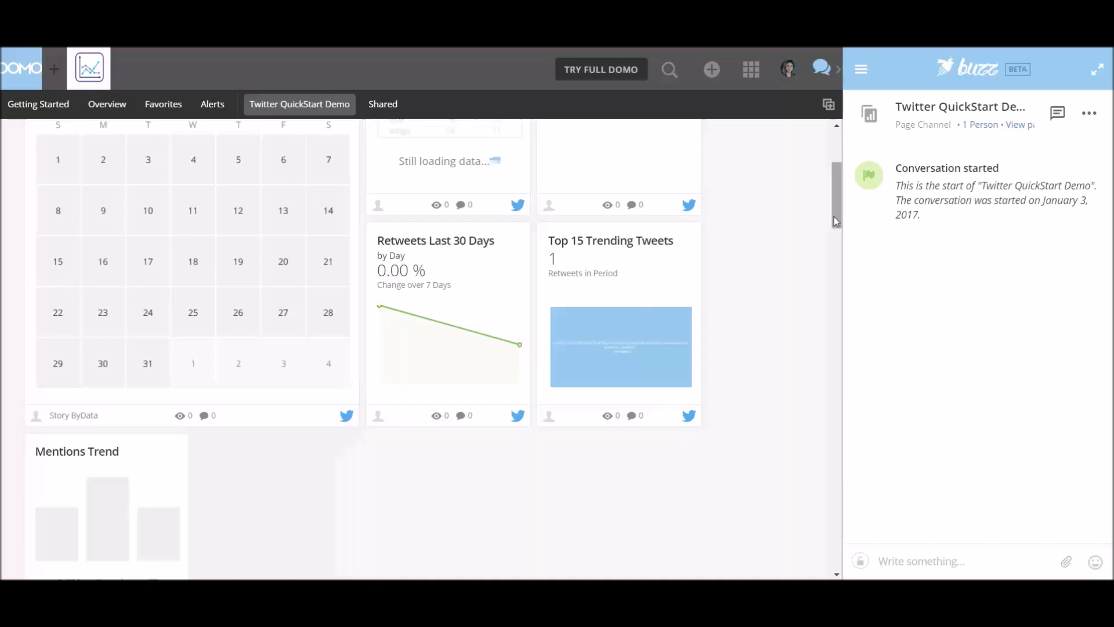
{"action": "left_click_drag", "start_coordinate": [837, 214], "coordinate": [838, 299]}
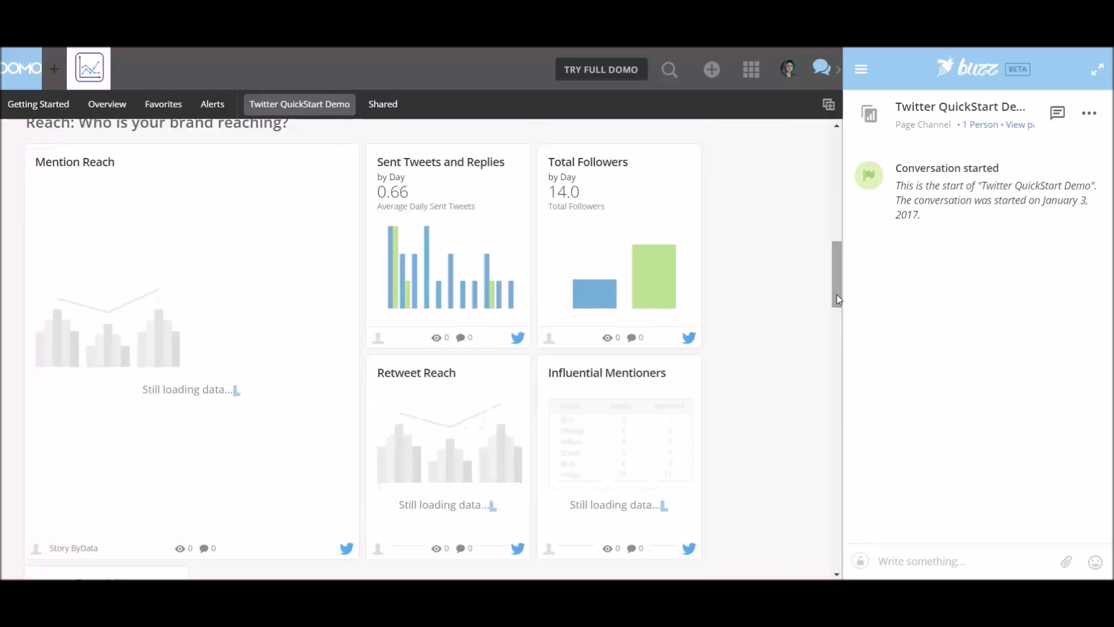
{"action": "mouse_move", "coordinate": [388, 287]}
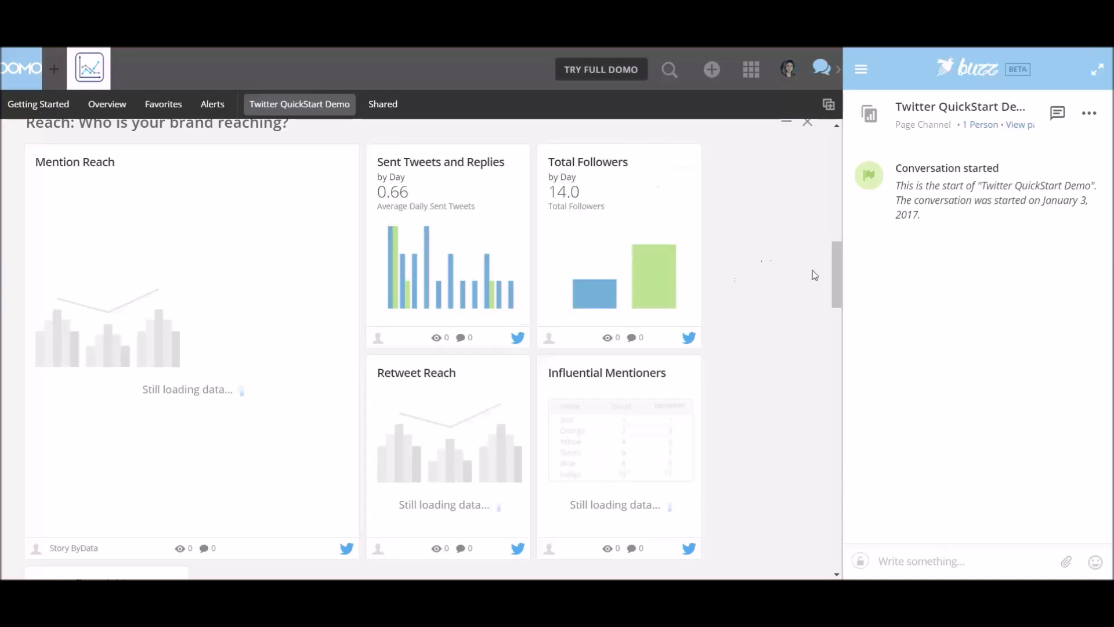
{"action": "left_click_drag", "start_coordinate": [843, 283], "coordinate": [843, 296]}
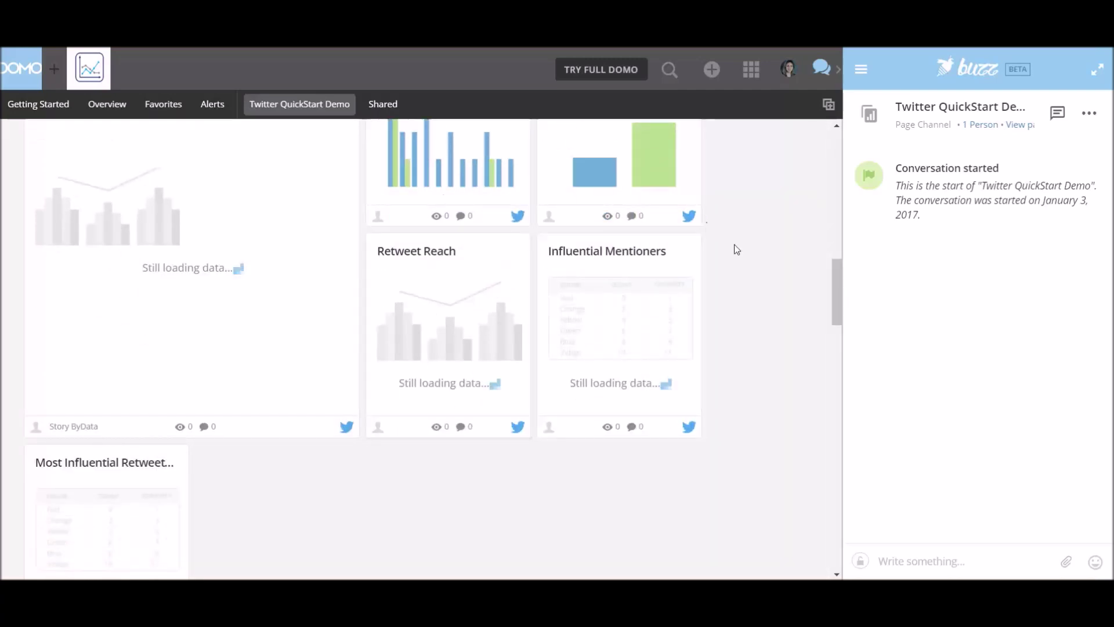
{"action": "left_click_drag", "start_coordinate": [836, 290], "coordinate": [861, 420]}
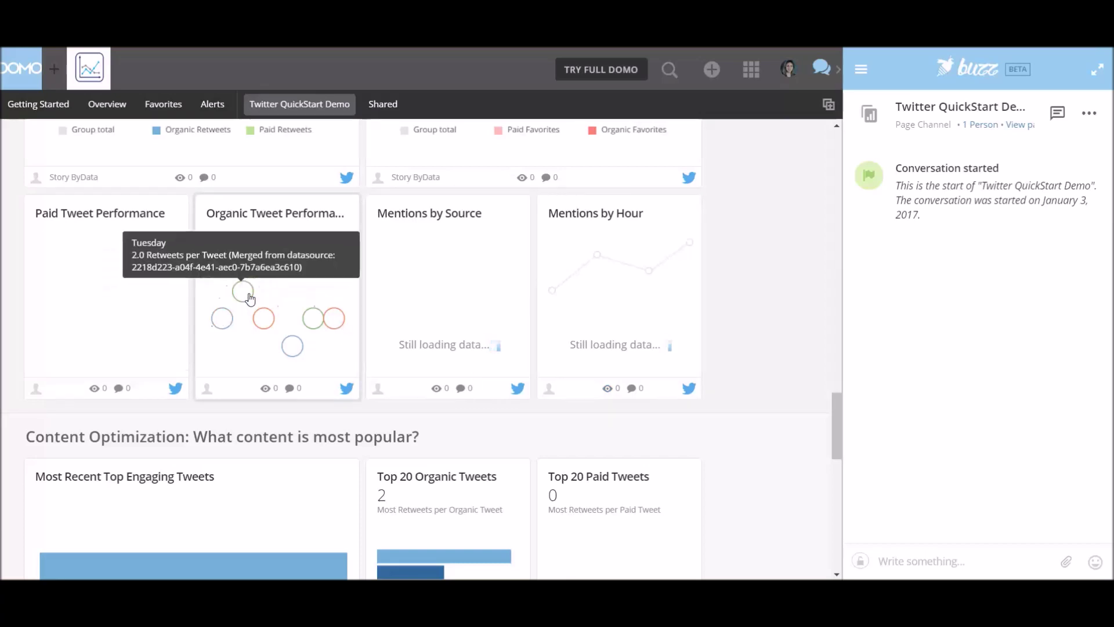
Step: Scroll through the Content Optimization cards, then return to the Getting Started tab
{"action": "left_click_drag", "start_coordinate": [843, 419], "coordinate": [841, 456]}
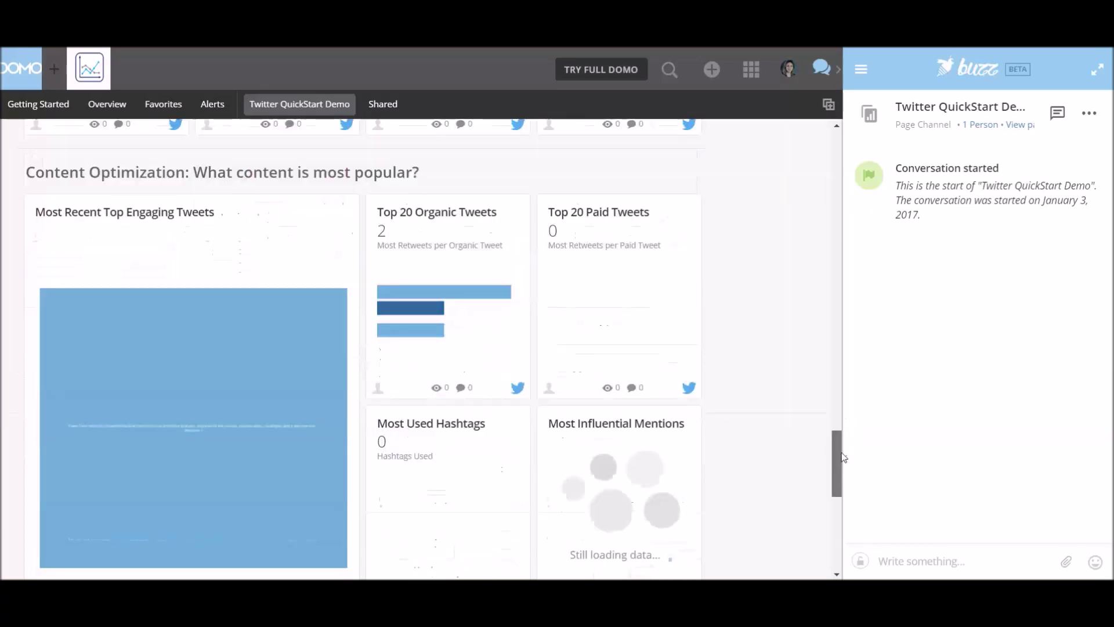
{"action": "mouse_move", "coordinate": [436, 297]}
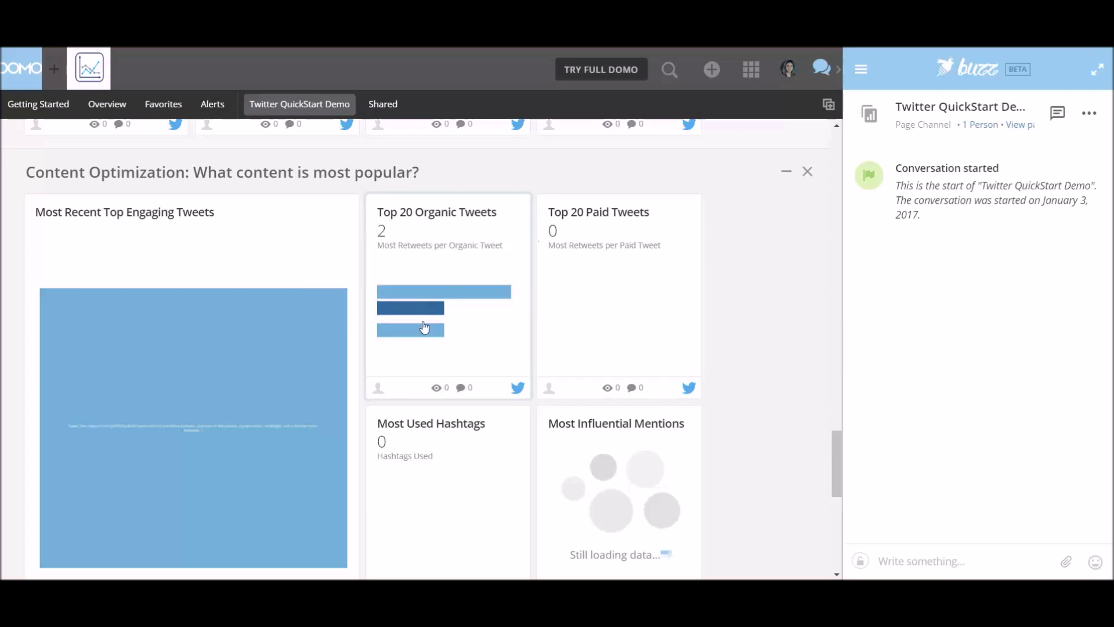
{"action": "mouse_move", "coordinate": [425, 334]}
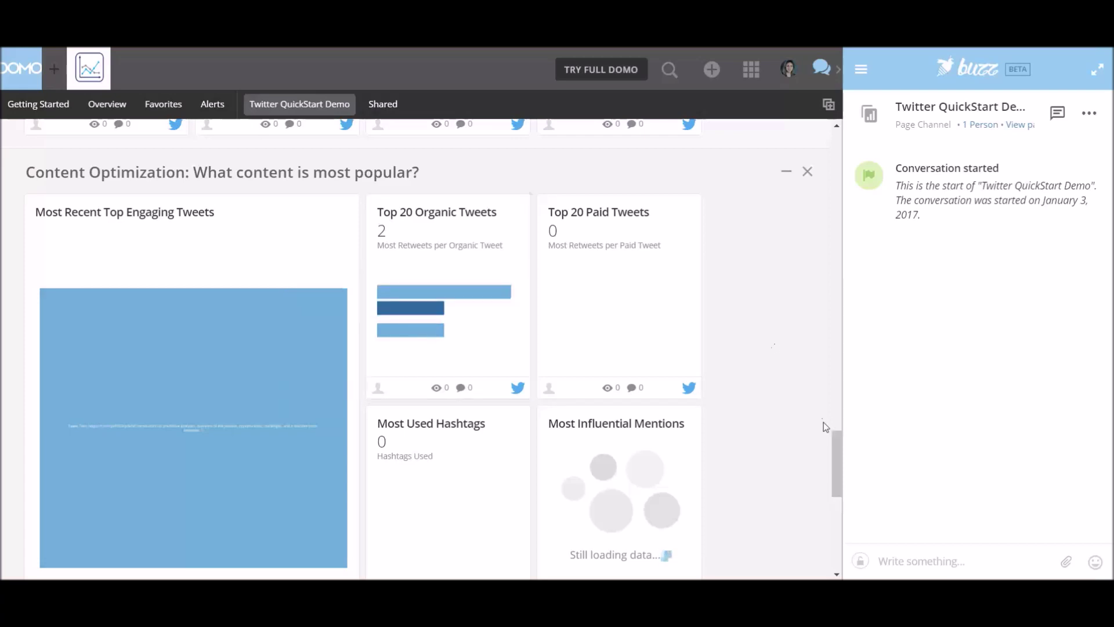
{"action": "left_click_drag", "start_coordinate": [837, 442], "coordinate": [837, 499]}
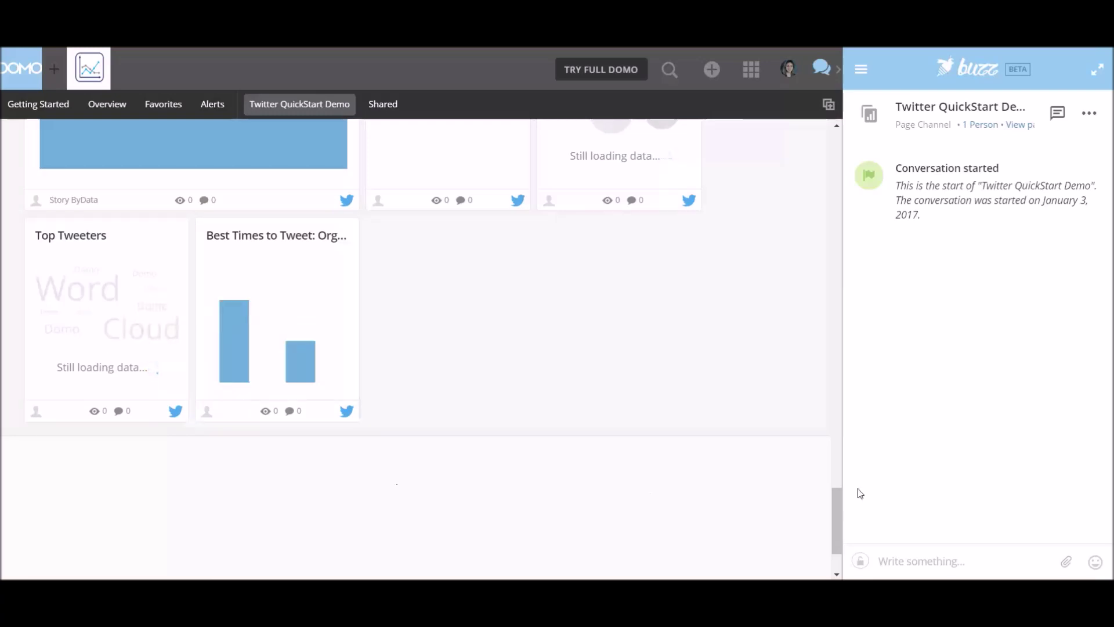
{"action": "left_click_drag", "start_coordinate": [837, 509], "coordinate": [794, 145]}
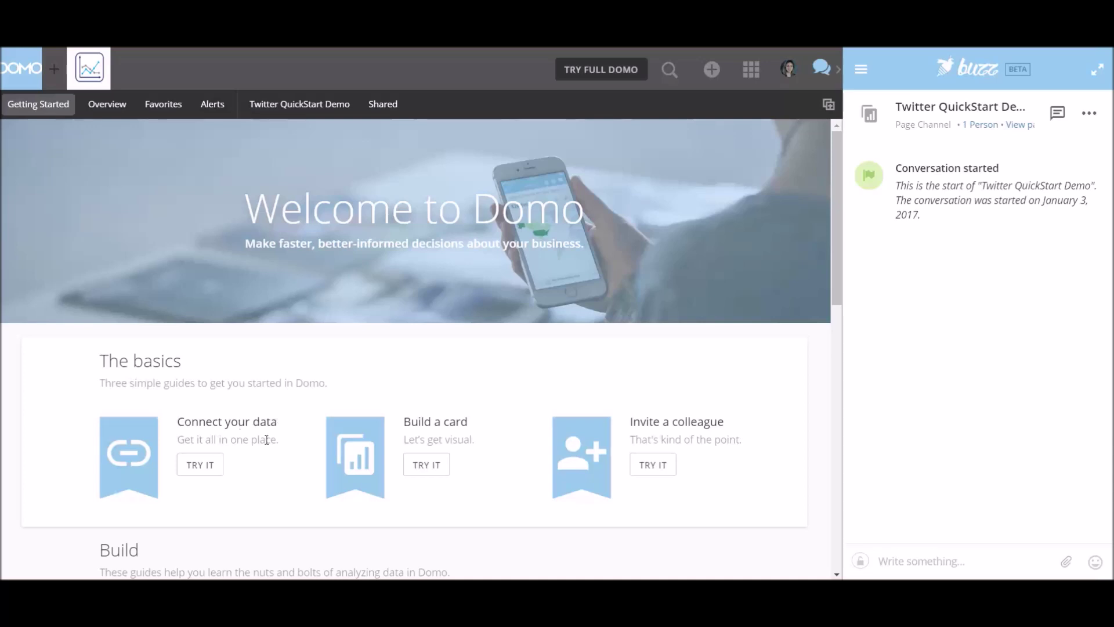
Step: Start the Connect your data tutorial and go to the Data Center, dismissing its callout
{"action": "left_click", "coordinate": [201, 472]}
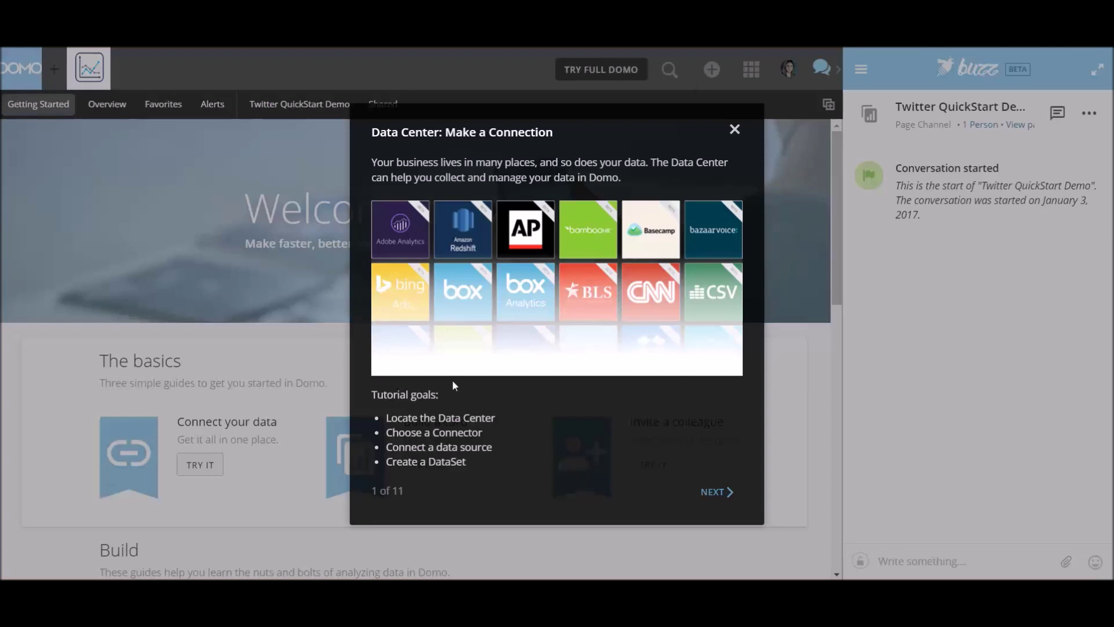
{"action": "left_click", "coordinate": [717, 492]}
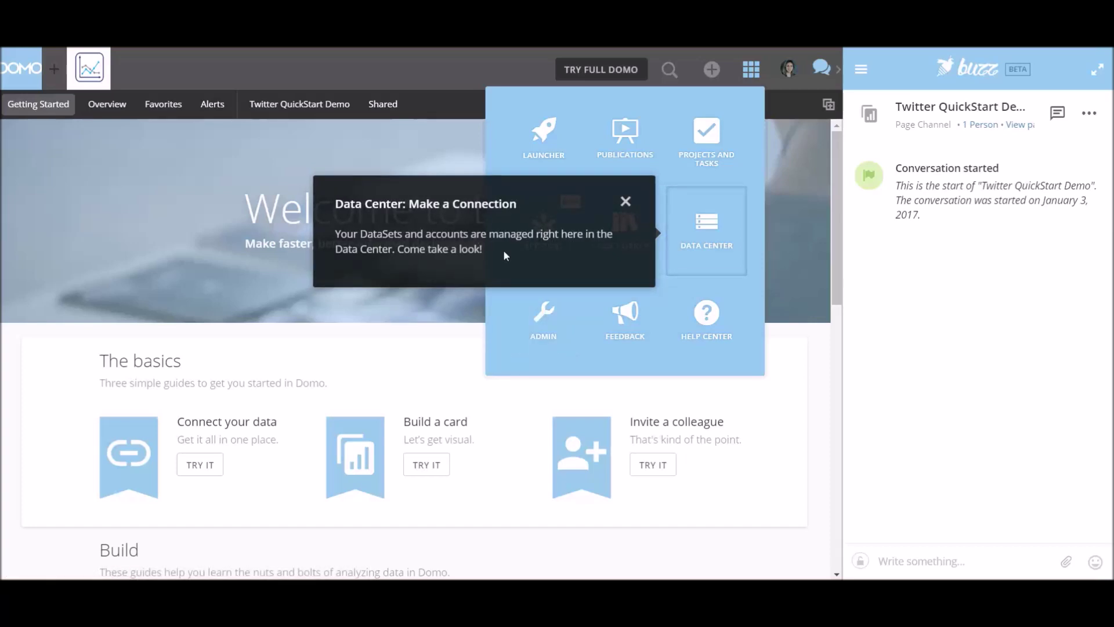
{"action": "left_click", "coordinate": [625, 200]}
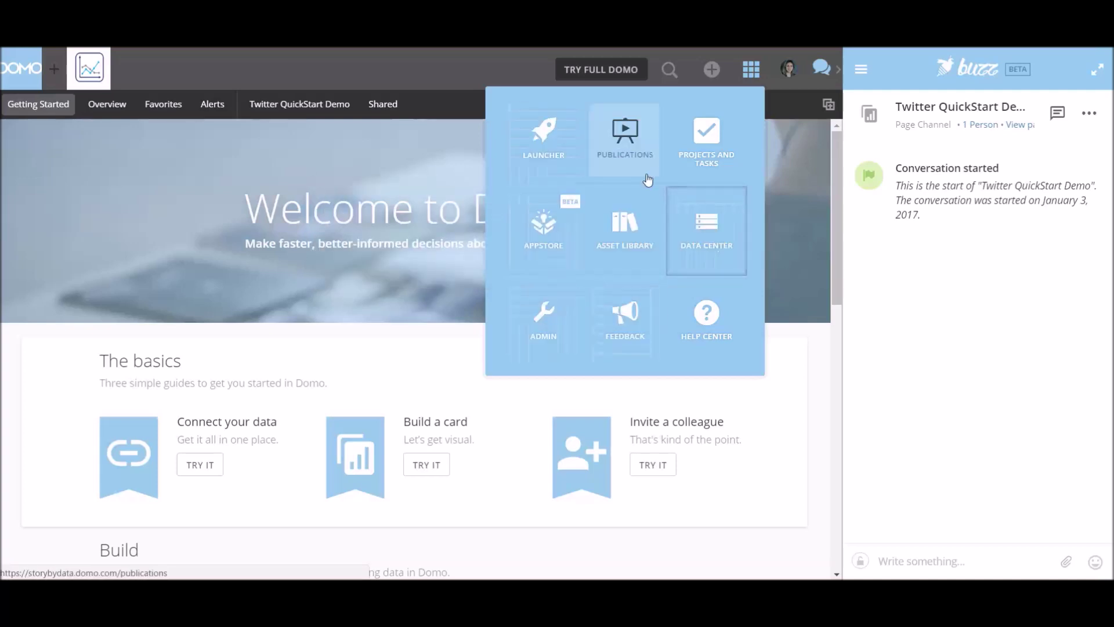
{"action": "left_click", "coordinate": [713, 233]}
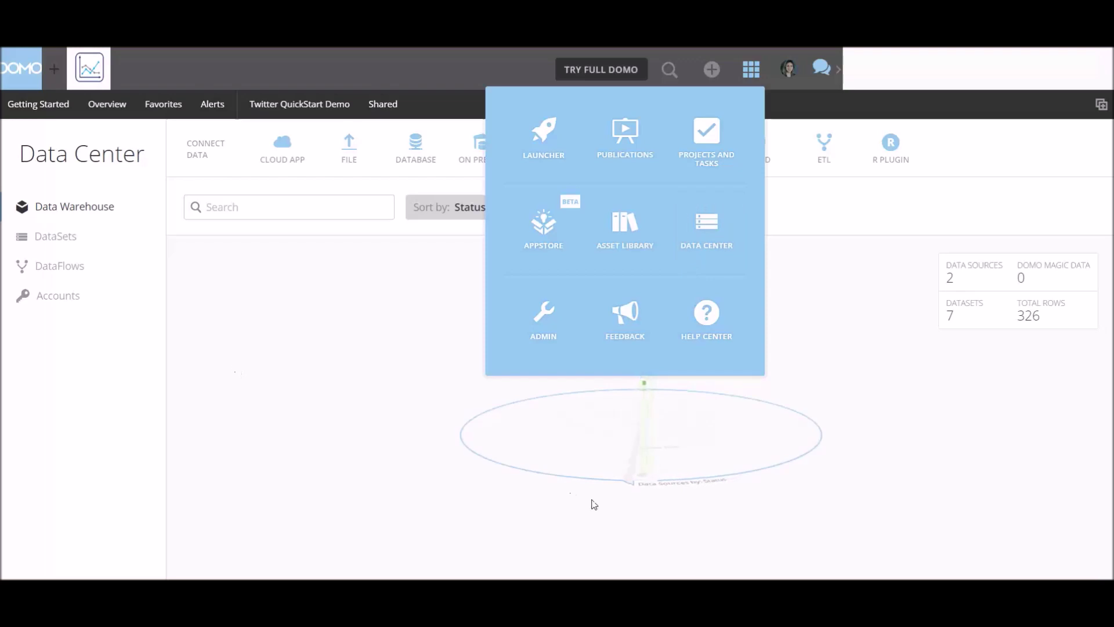
Step: Search up the Regional Clothing Sales dataset, scroll its Data Preview, then close it
{"action": "left_click", "coordinate": [832, 317]}
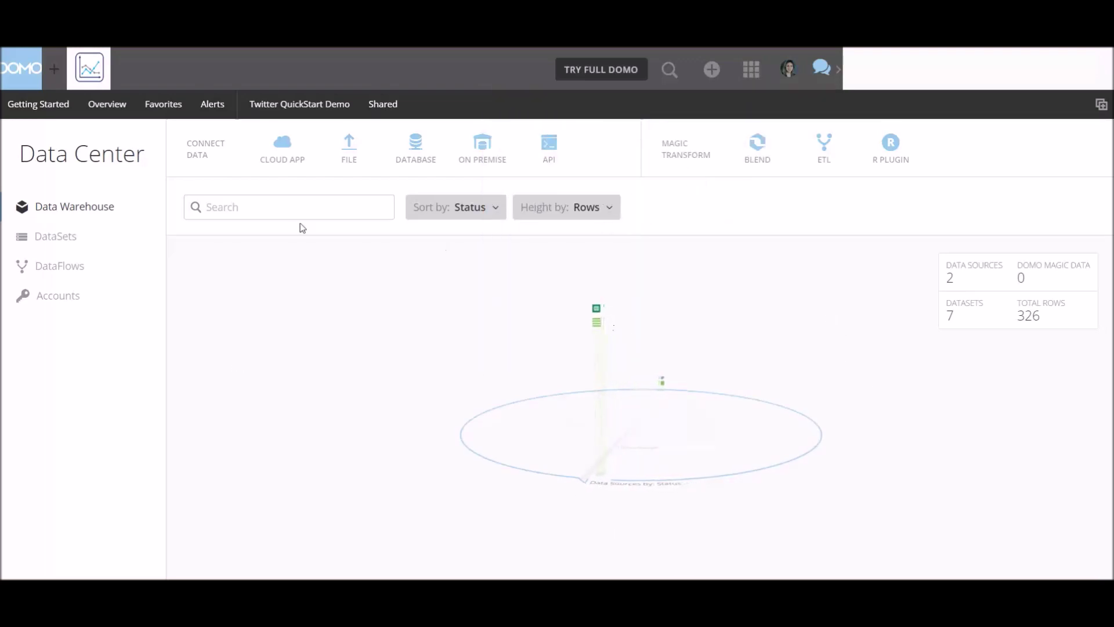
{"action": "left_click", "coordinate": [293, 207]}
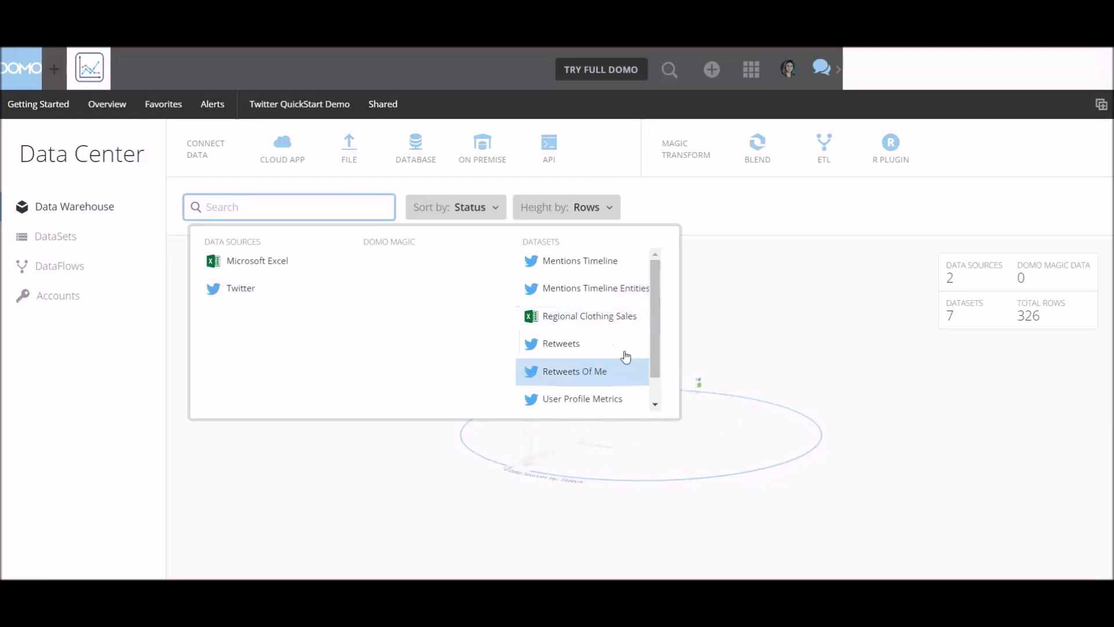
{"action": "left_click", "coordinate": [593, 320]}
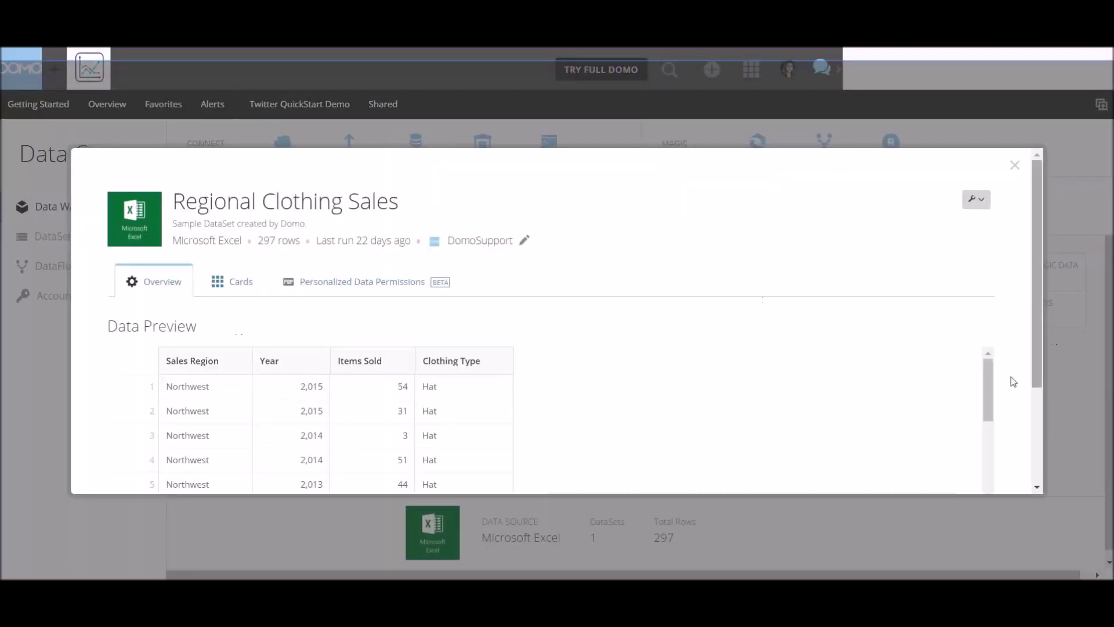
{"action": "mouse_move", "coordinate": [987, 376]}
{"action": "left_mouse_down"}
{"action": "mouse_move", "coordinate": [984, 391]}
{"action": "mouse_move", "coordinate": [988, 369]}
{"action": "left_mouse_up"}
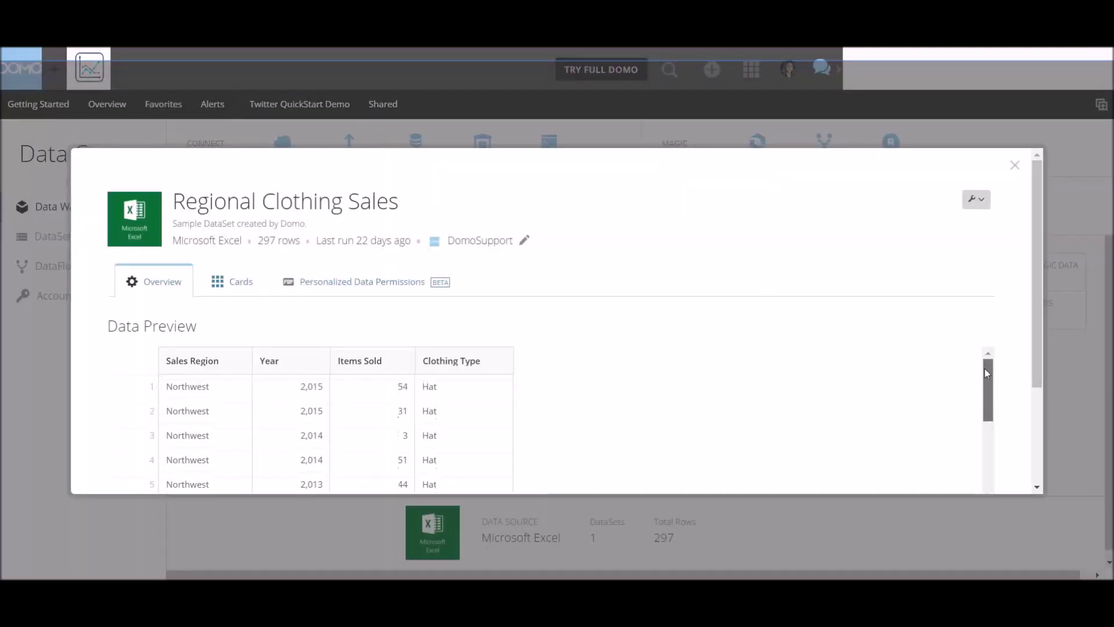
{"action": "left_click_drag", "start_coordinate": [986, 377], "coordinate": [972, 328]}
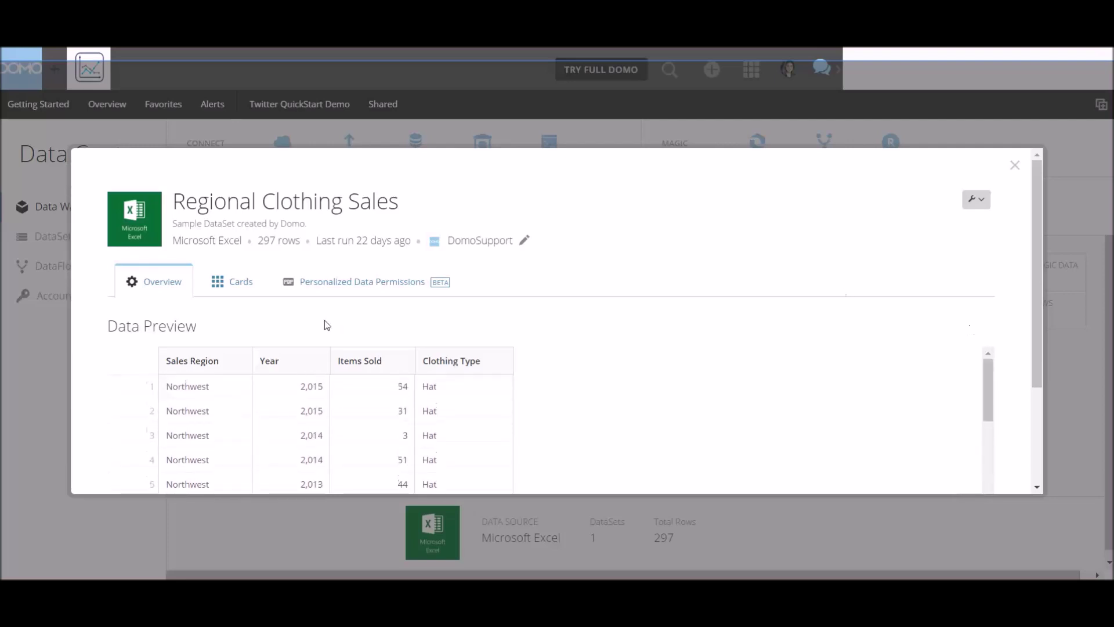
{"action": "left_click_drag", "start_coordinate": [1038, 270], "coordinate": [1032, 176]}
{"action": "left_click", "coordinate": [1014, 168]}
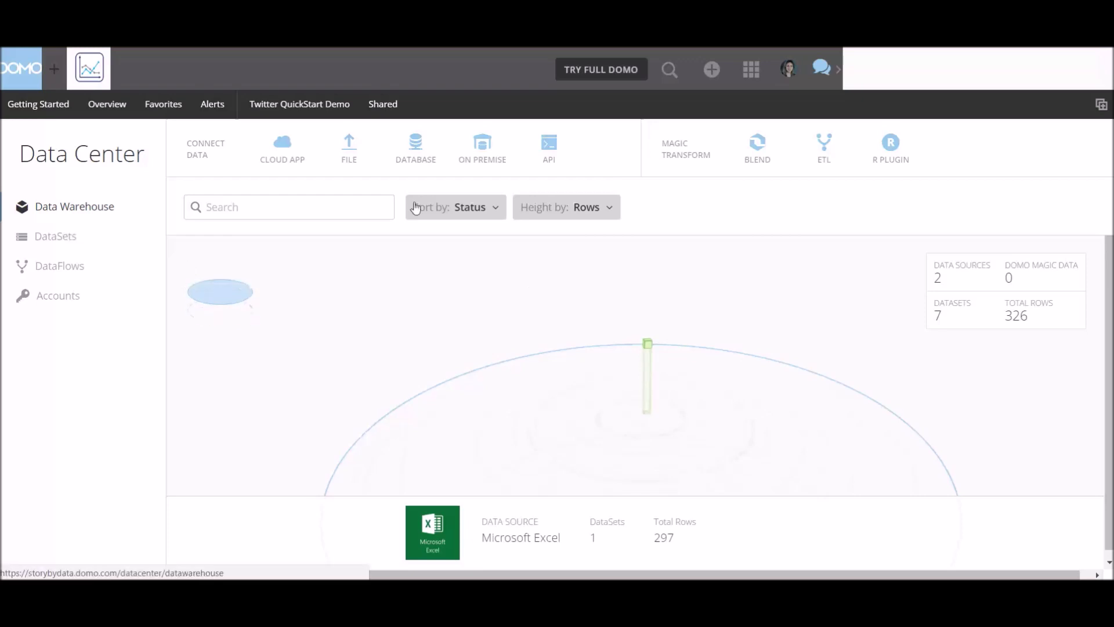
Step: Open the Regional Clothing Sales dataset's preview page from the datasets list
{"action": "left_click", "coordinate": [44, 237]}
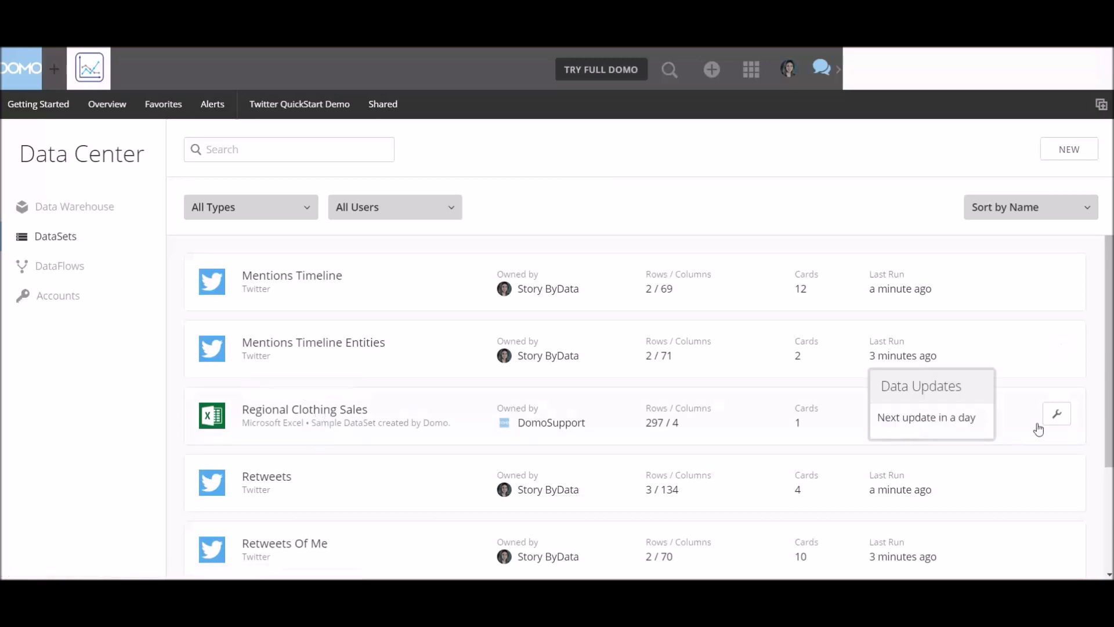
{"action": "left_click", "coordinate": [1056, 415]}
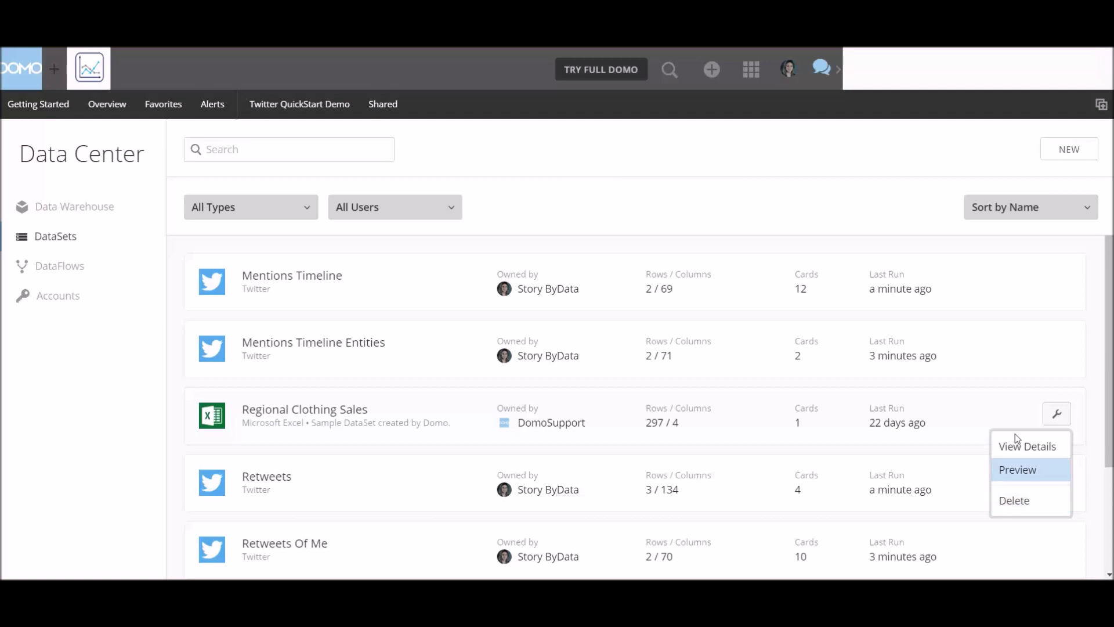
{"action": "left_click", "coordinate": [300, 408]}
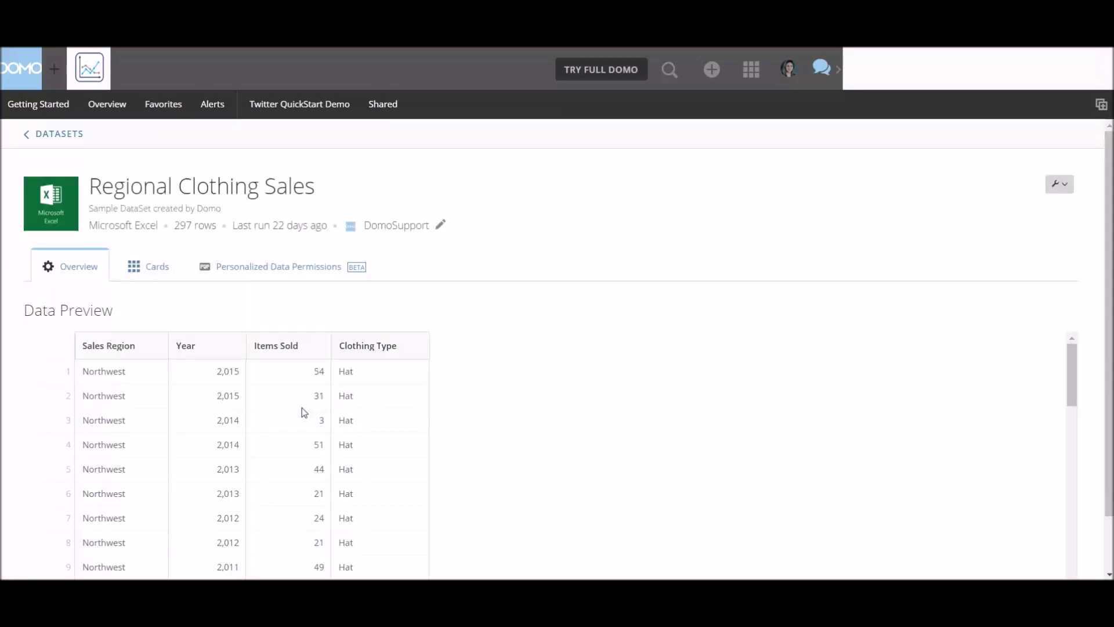
Step: View the Regional Clothing Sales card's details from the dataset's Cards tab, then return to Getting Started
{"action": "left_click", "coordinate": [152, 273]}
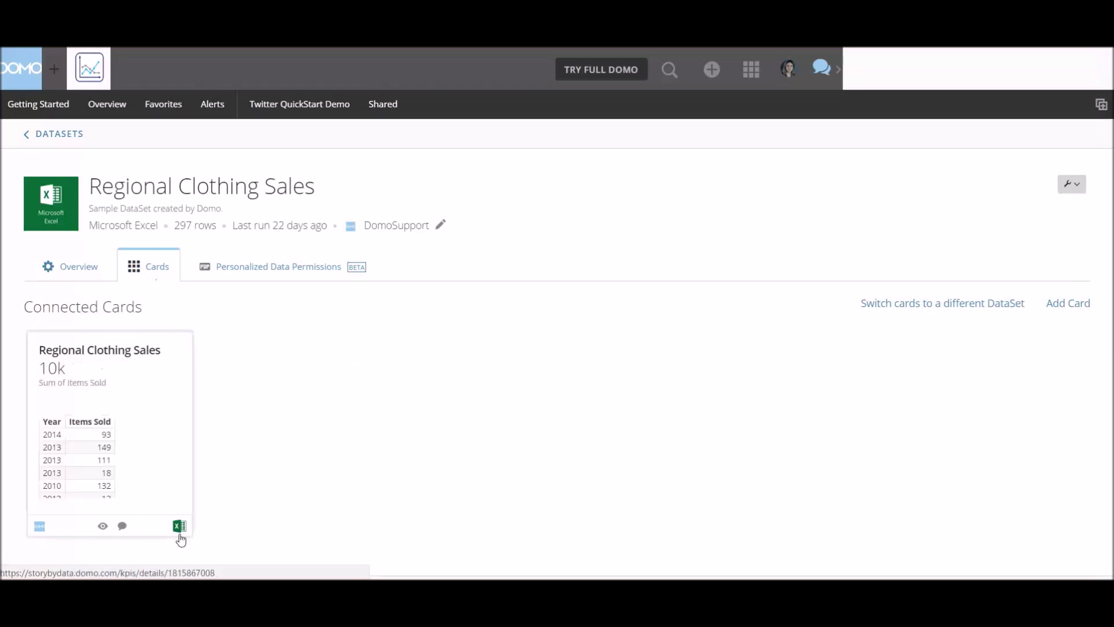
{"action": "left_click", "coordinate": [179, 528]}
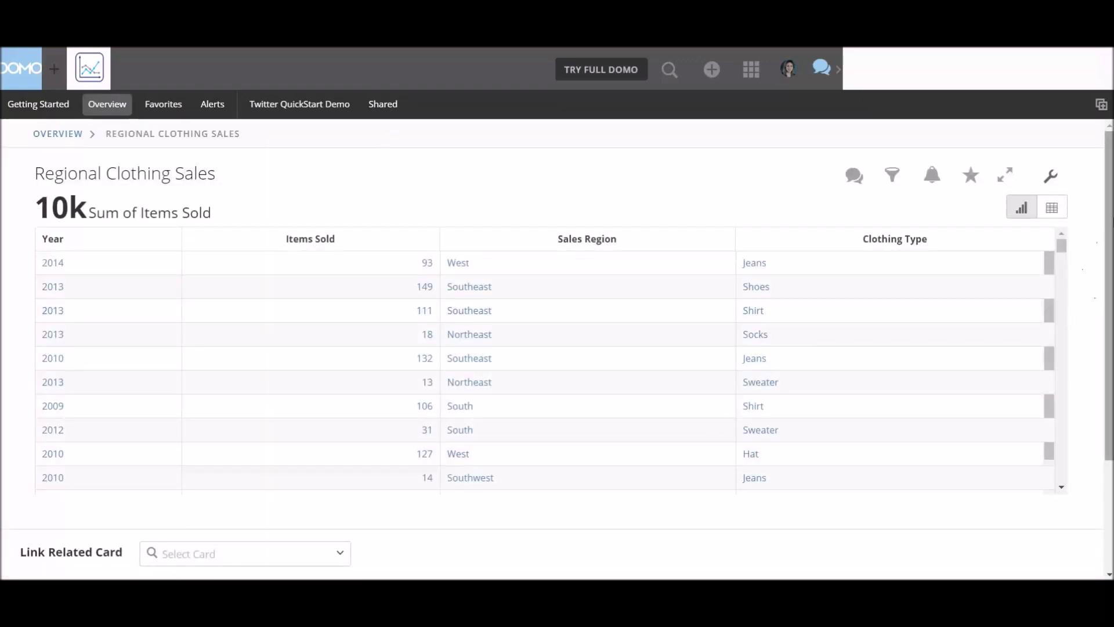
{"action": "mouse_move", "coordinate": [1108, 229]}
{"action": "left_mouse_down"}
{"action": "mouse_move", "coordinate": [1108, 348]}
{"action": "mouse_move", "coordinate": [1110, 243]}
{"action": "left_mouse_up"}
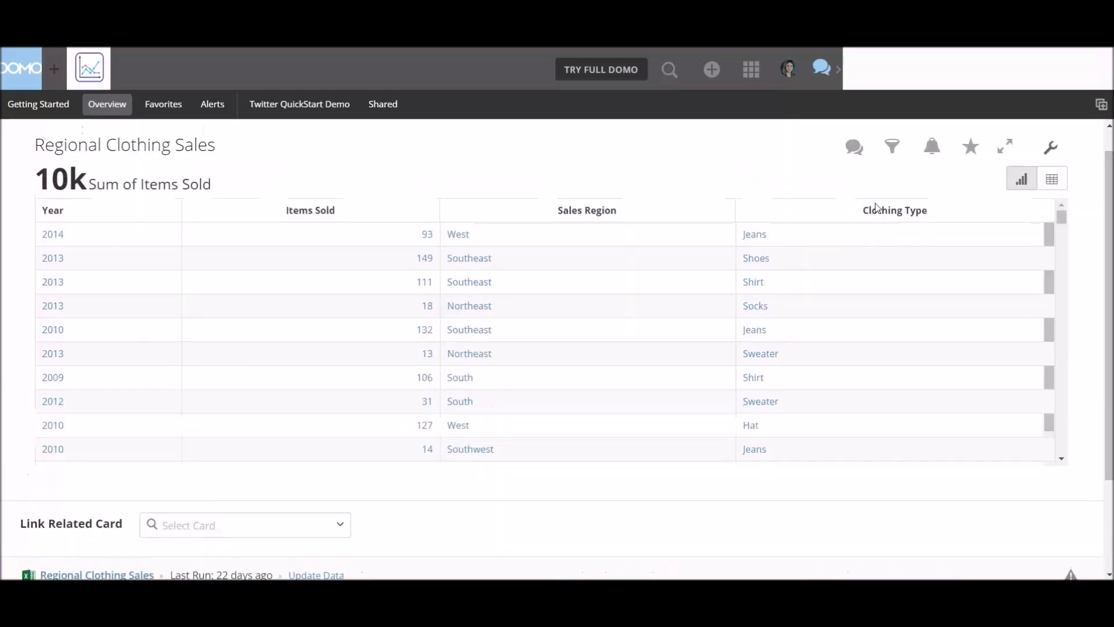
{"action": "left_click", "coordinate": [39, 106]}
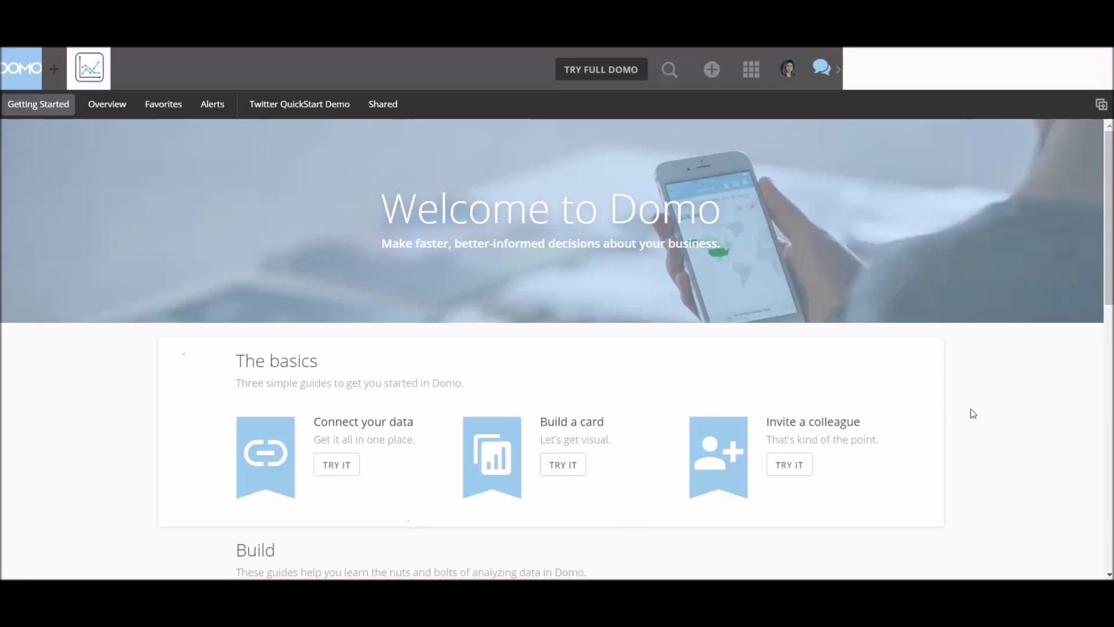
Step: Start the Card Builder: Take the Wheel tutorial and reach the still-empty Overview page
{"action": "left_click", "coordinate": [560, 466]}
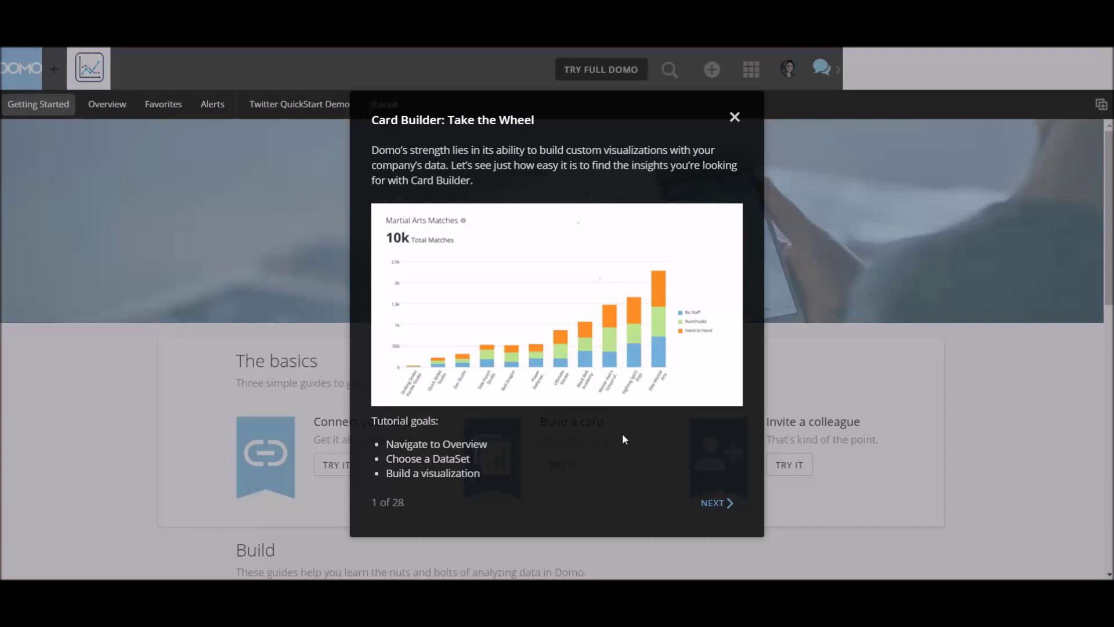
{"action": "left_click", "coordinate": [713, 503]}
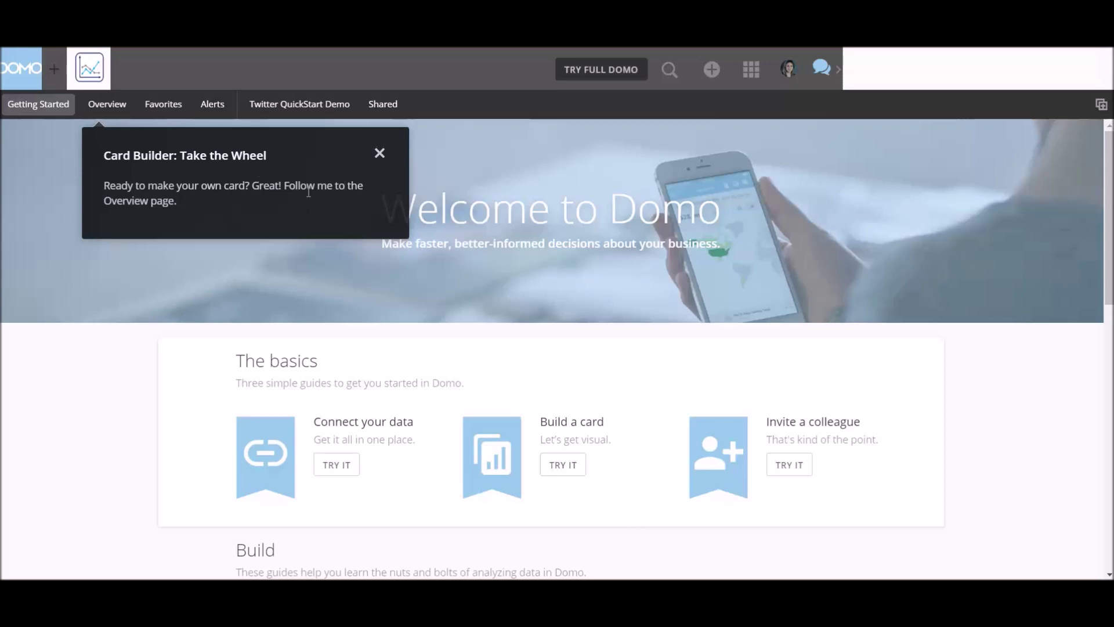
{"action": "left_click", "coordinate": [382, 153]}
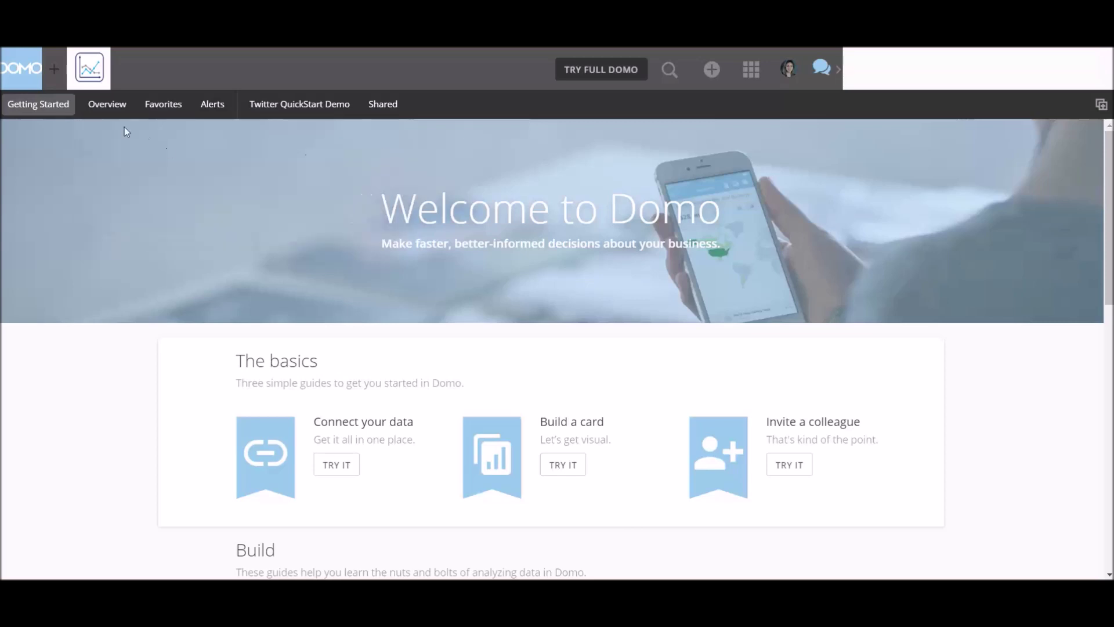
{"action": "left_click", "coordinate": [110, 110]}
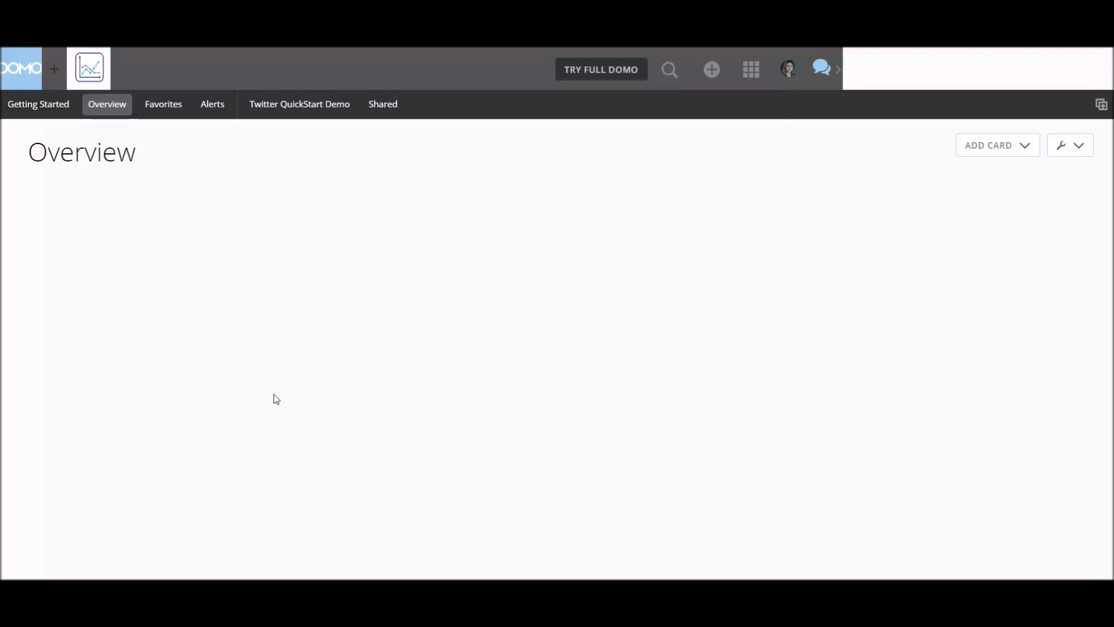
Step: Design a new card using the existing Regional Clothing Sales dataset
{"action": "left_click", "coordinate": [993, 149]}
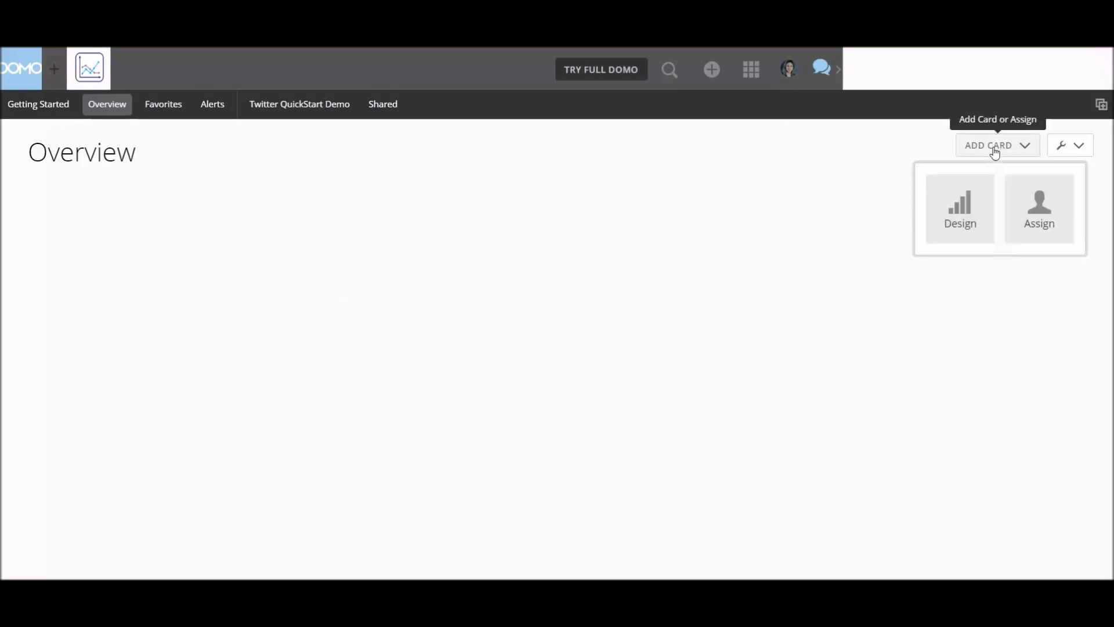
{"action": "left_click", "coordinate": [960, 209]}
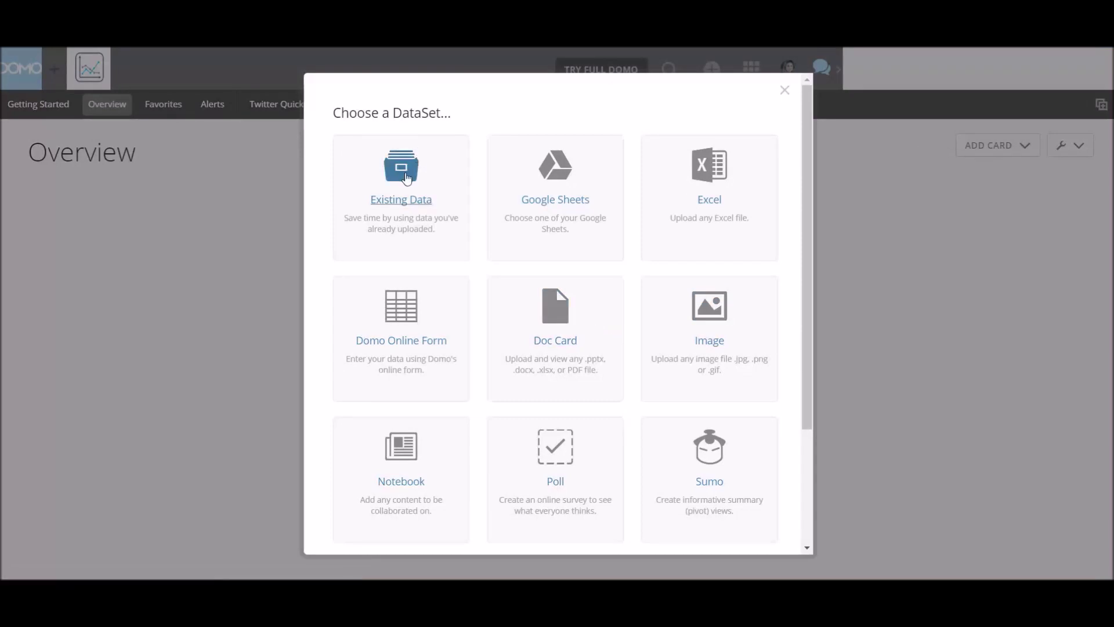
{"action": "left_click", "coordinate": [408, 177]}
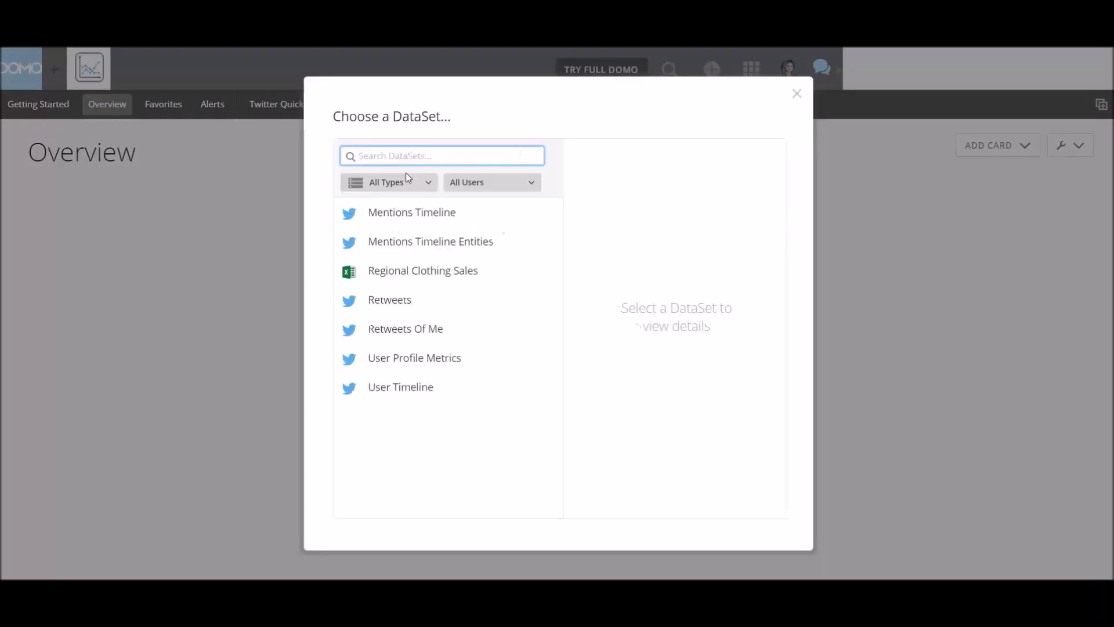
{"action": "left_click", "coordinate": [387, 282]}
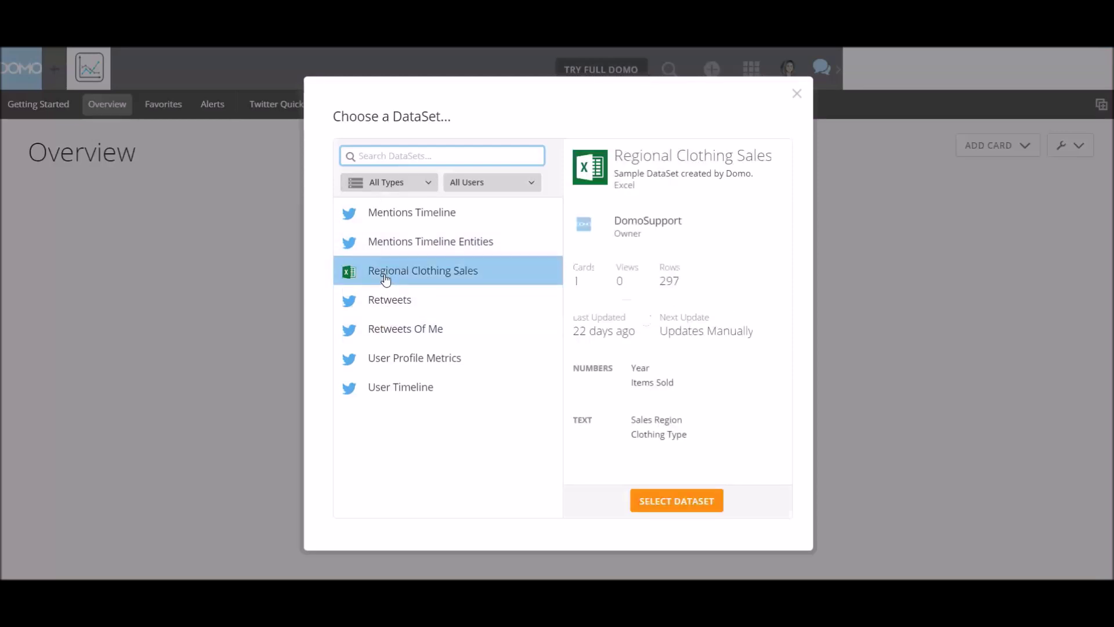
{"action": "left_click", "coordinate": [676, 500]}
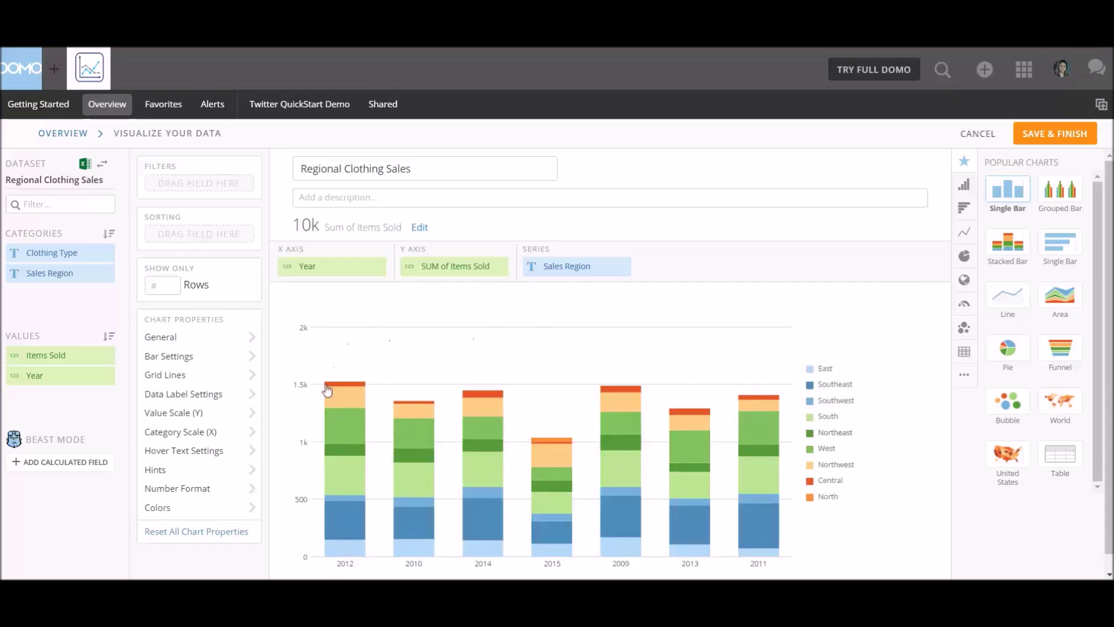
Step: Try Funnel, Grouped Bar, Single Bar, Line and Bubble charts, ending on the United States map
{"action": "mouse_move", "coordinate": [358, 395]}
{"action": "mouse_move", "coordinate": [407, 552]}
{"action": "left_click", "coordinate": [1049, 363]}
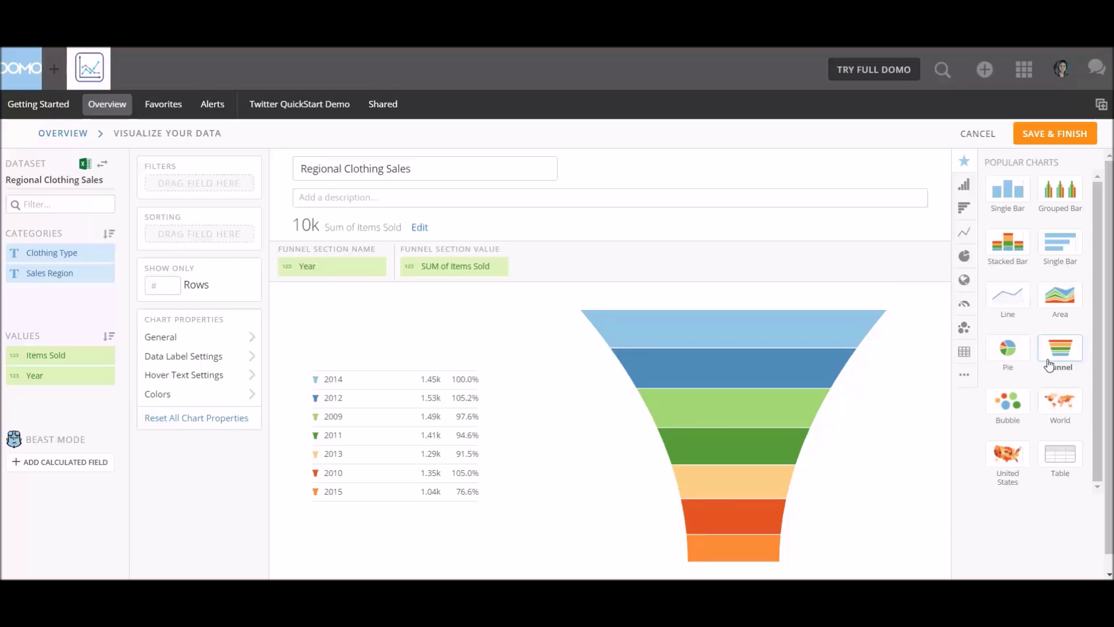
{"action": "left_click", "coordinate": [1062, 195]}
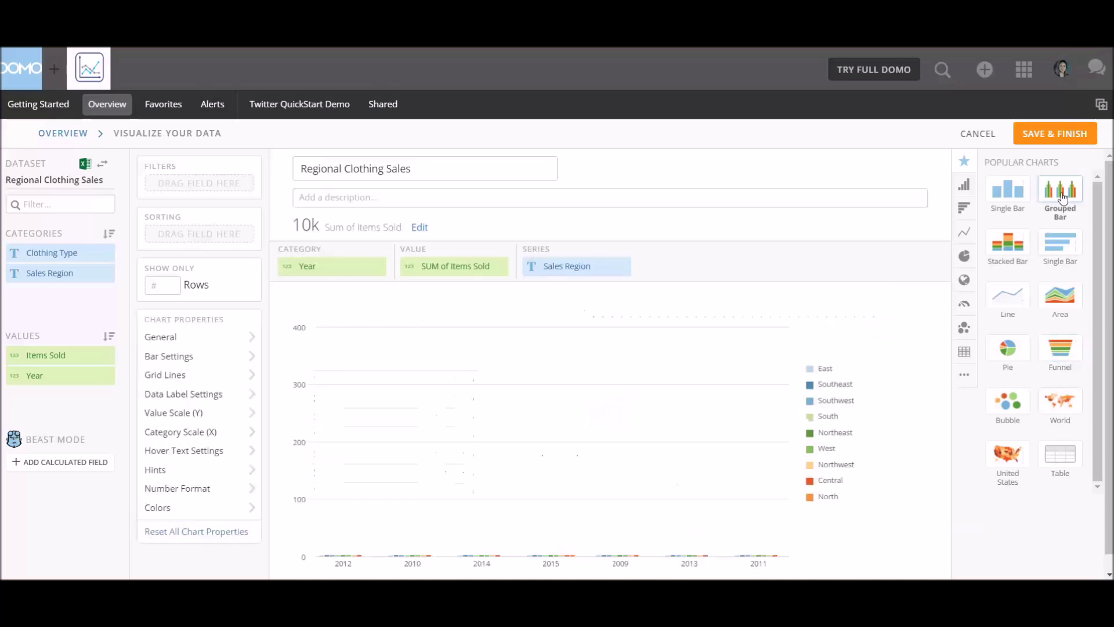
{"action": "left_click", "coordinate": [999, 198]}
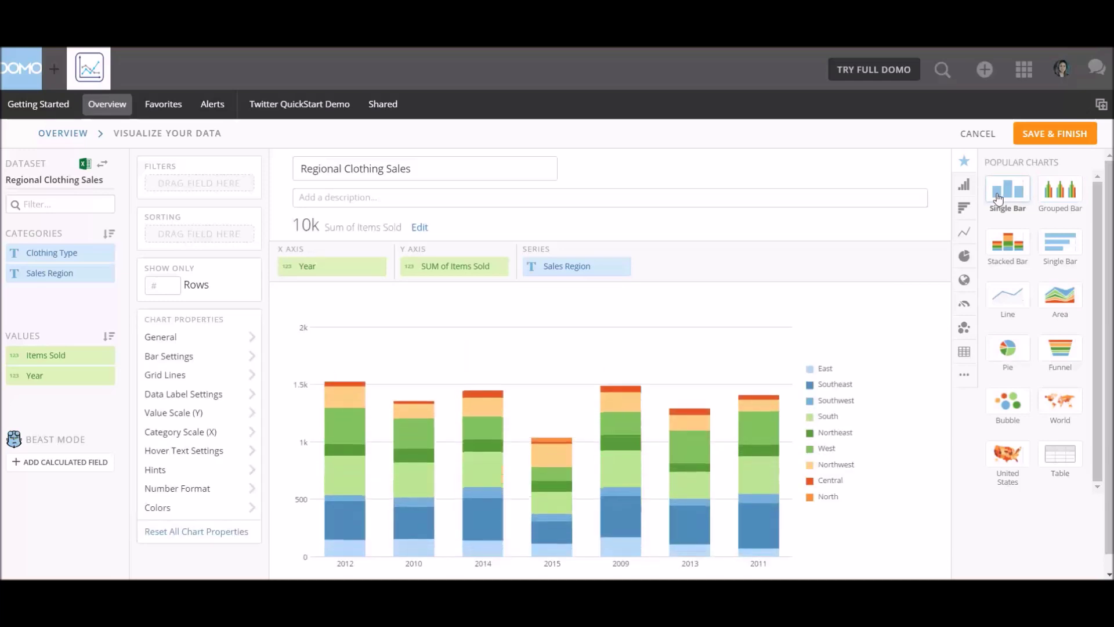
{"action": "left_click", "coordinate": [1010, 306]}
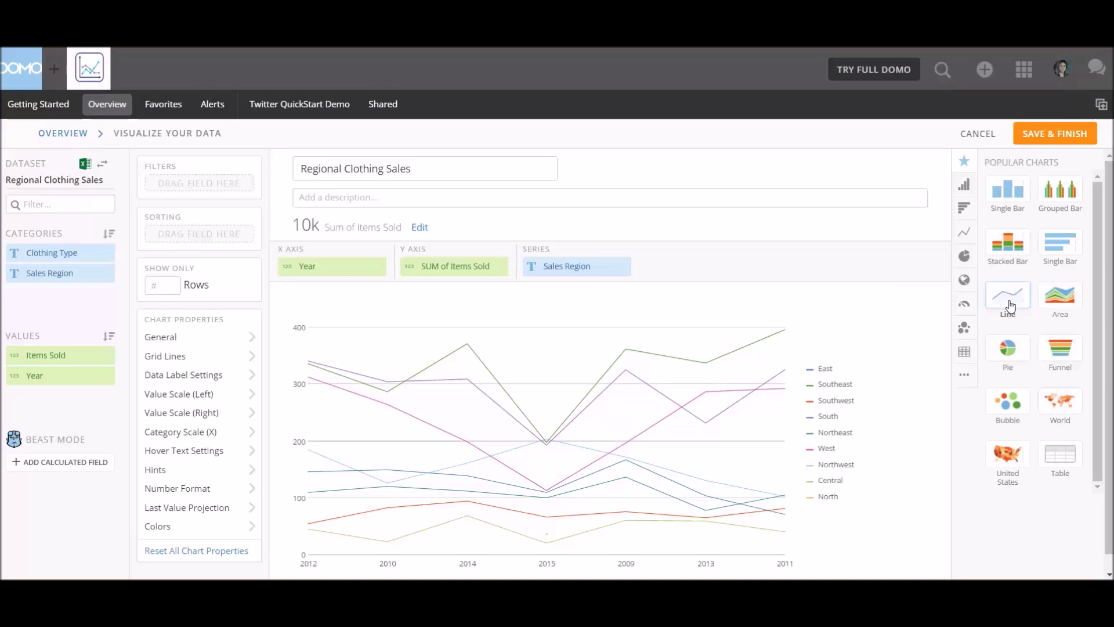
{"action": "left_click", "coordinate": [1007, 409]}
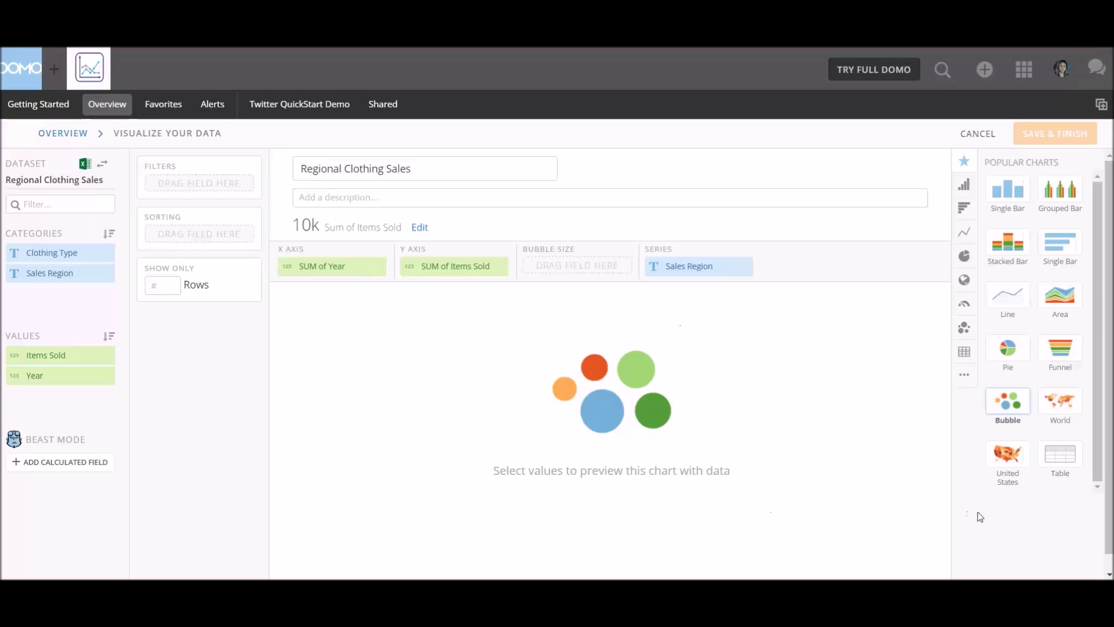
{"action": "left_click", "coordinate": [1012, 457]}
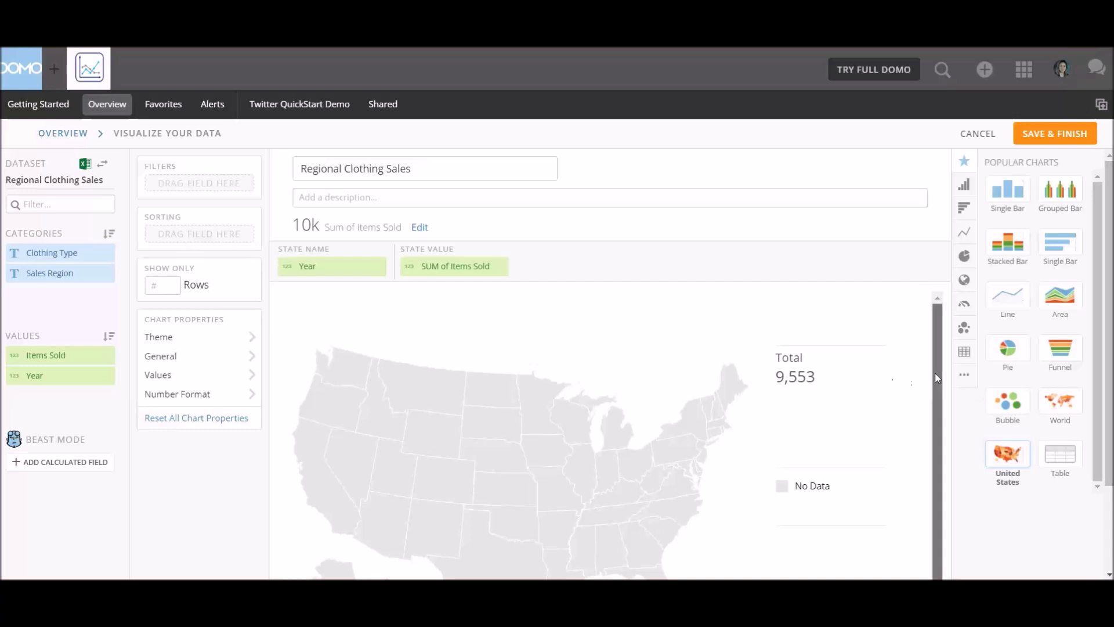
{"action": "scroll", "coordinate": [935, 375], "scroll_direction": "down", "scroll_amount": 1}
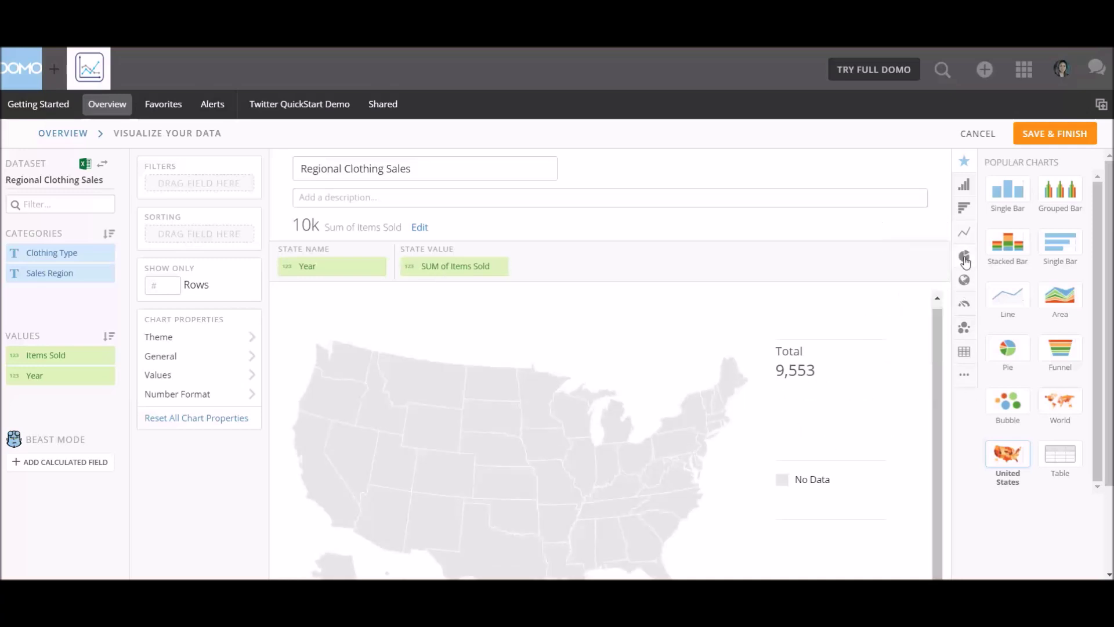
Step: Try Radar, Candlestick, Vertical Box Plot, Calendar and Word Cloud from Other Charts, ending on High Low
{"action": "left_click", "coordinate": [964, 377]}
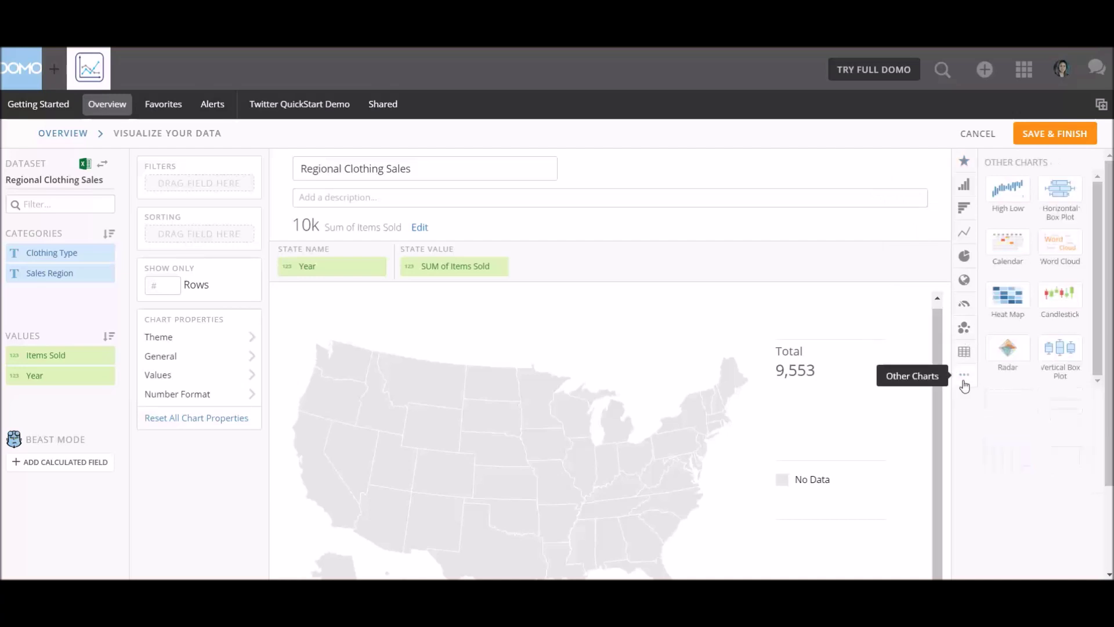
{"action": "left_click", "coordinate": [1007, 348]}
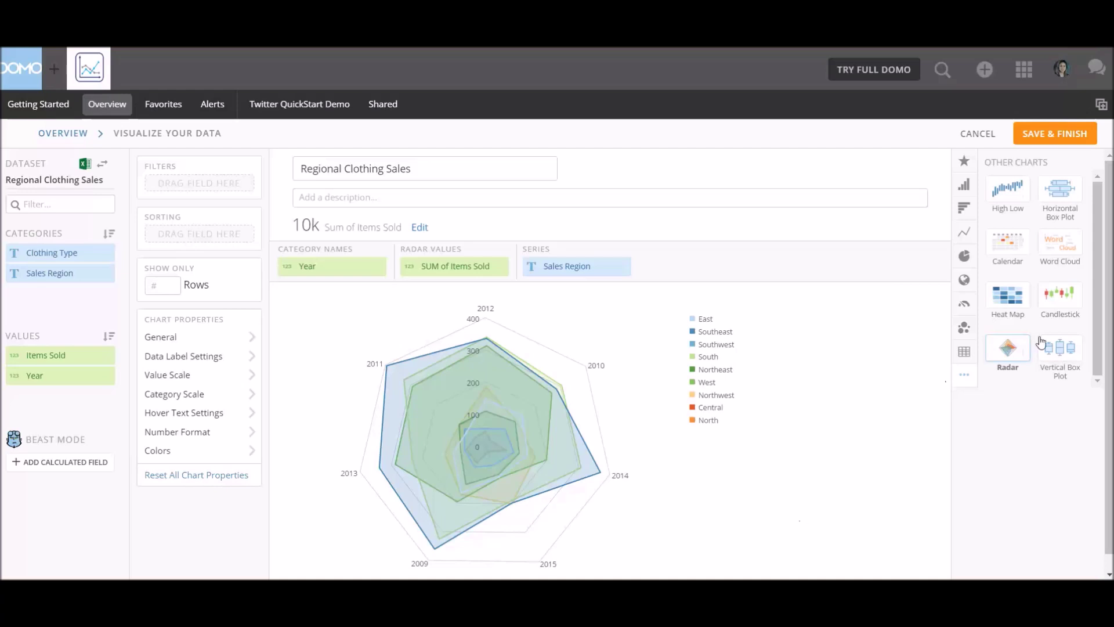
{"action": "left_click", "coordinate": [1075, 312]}
{"action": "left_click", "coordinate": [1075, 348]}
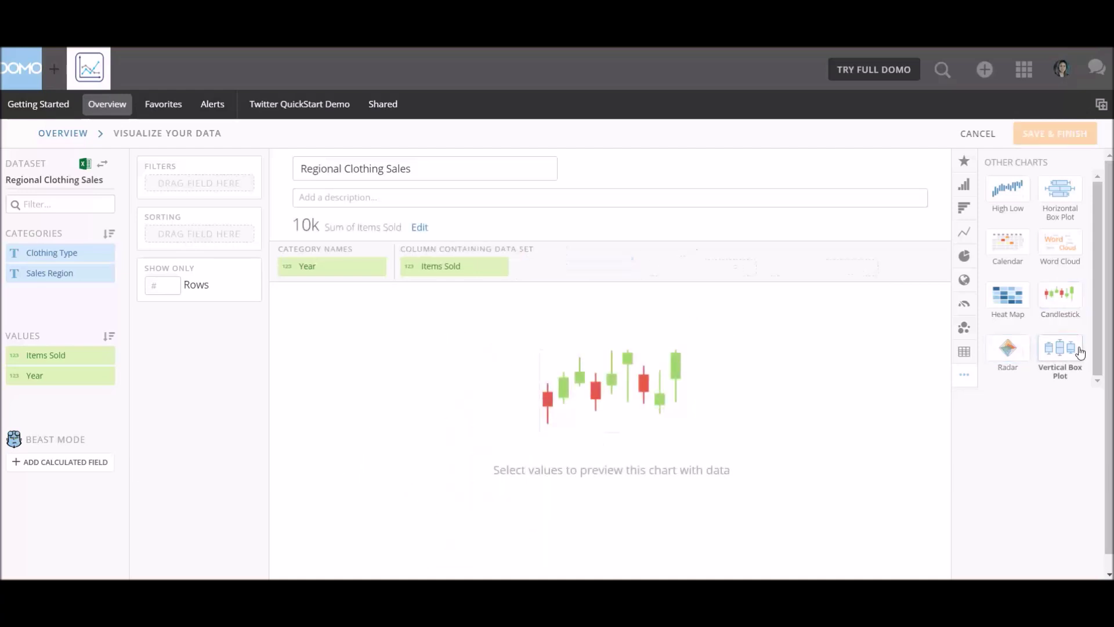
{"action": "left_click", "coordinate": [1007, 249]}
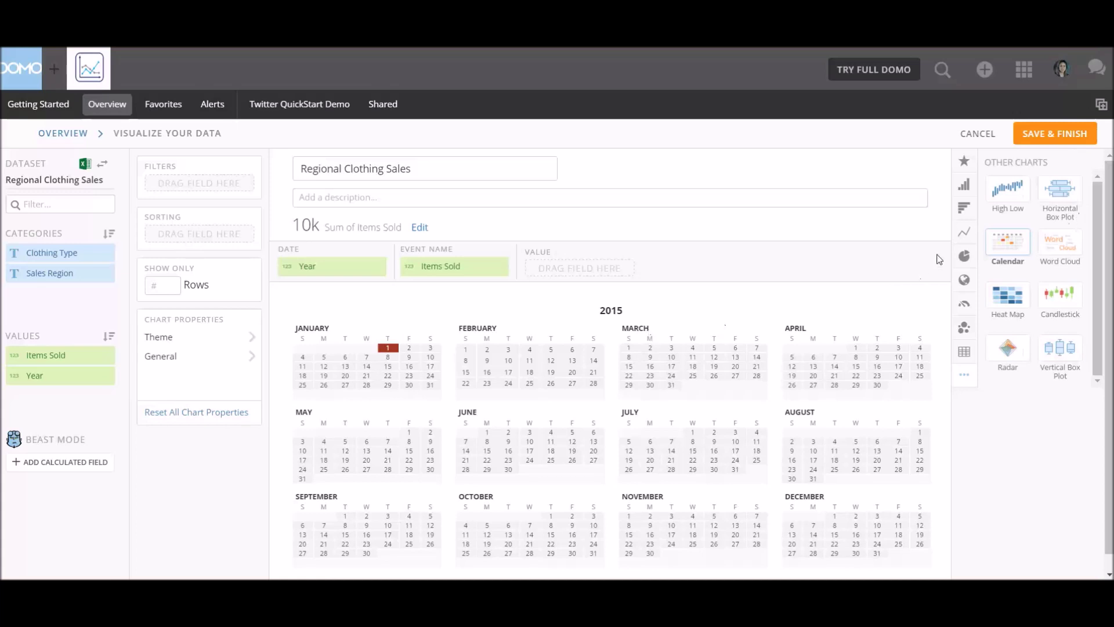
{"action": "left_click", "coordinate": [1060, 242]}
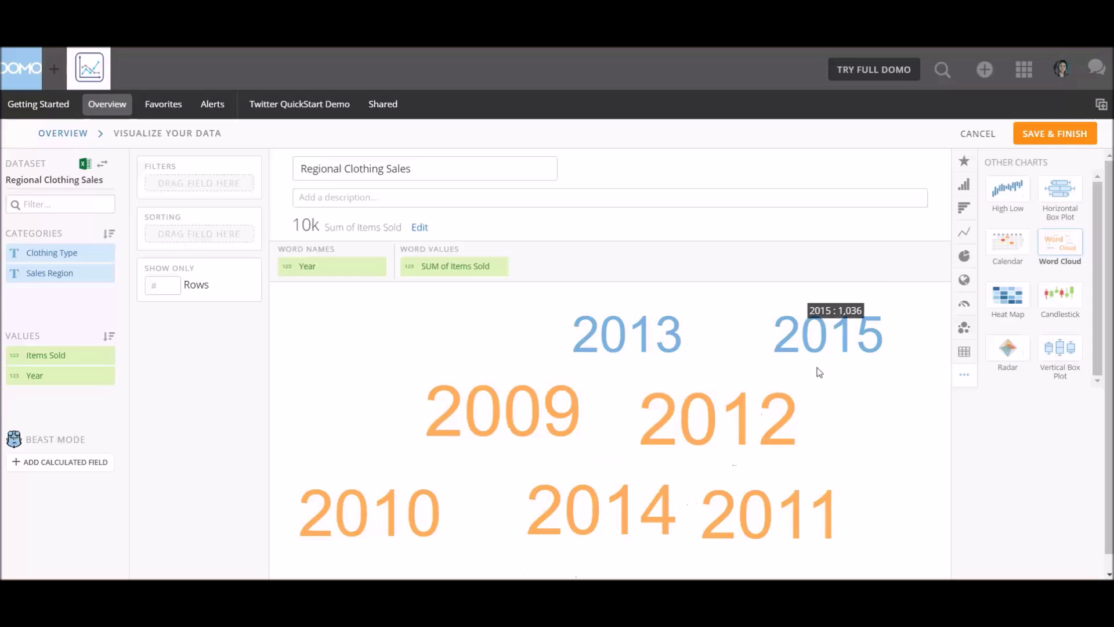
{"action": "left_click", "coordinate": [1009, 211]}
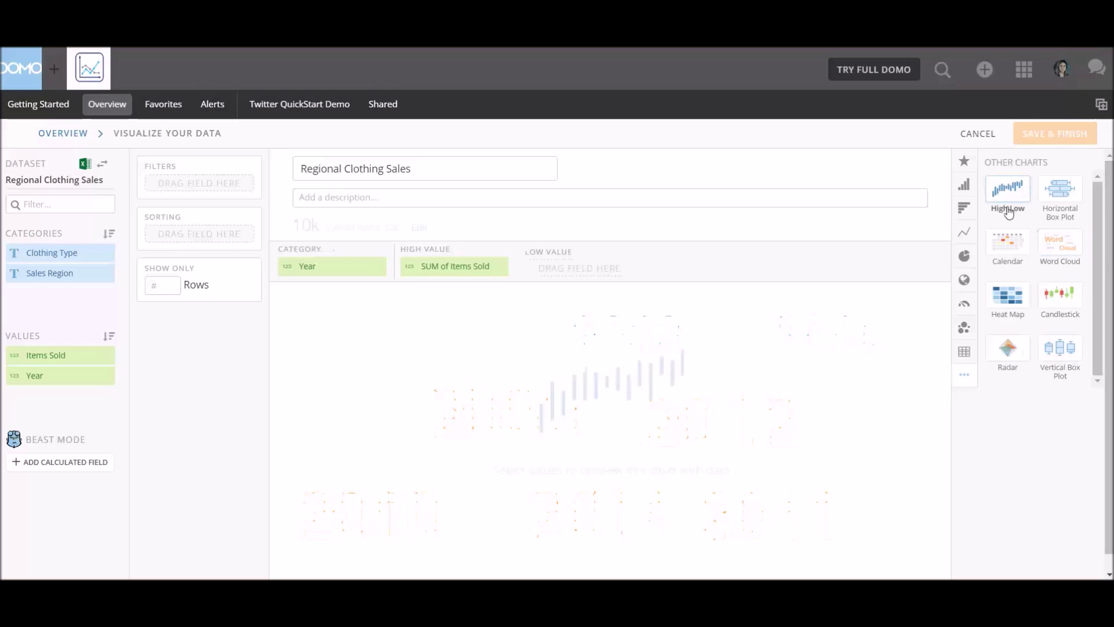